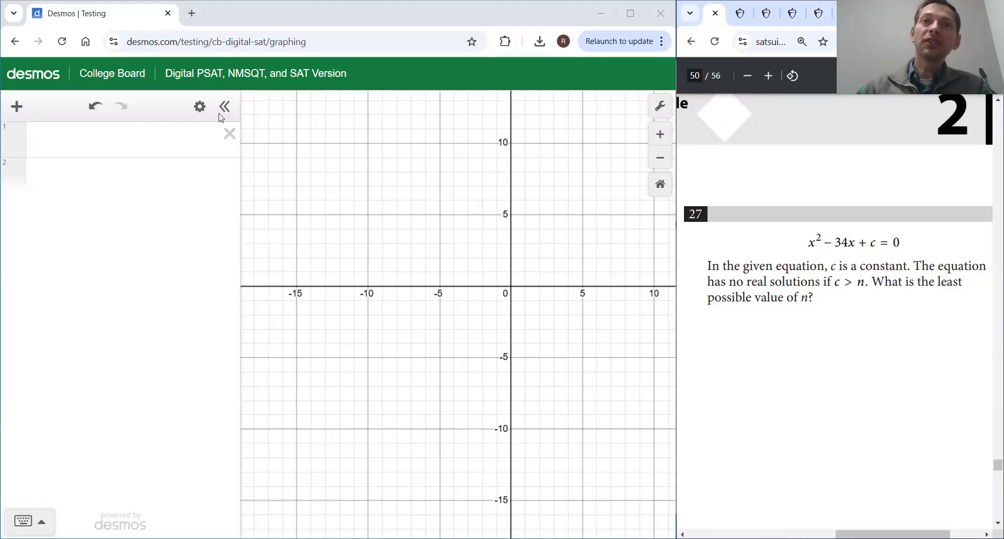
# - Enter the equation x^2 - 34x + c = 0 as the first expression and add a slider for c
pyautogui.click(189, 145)
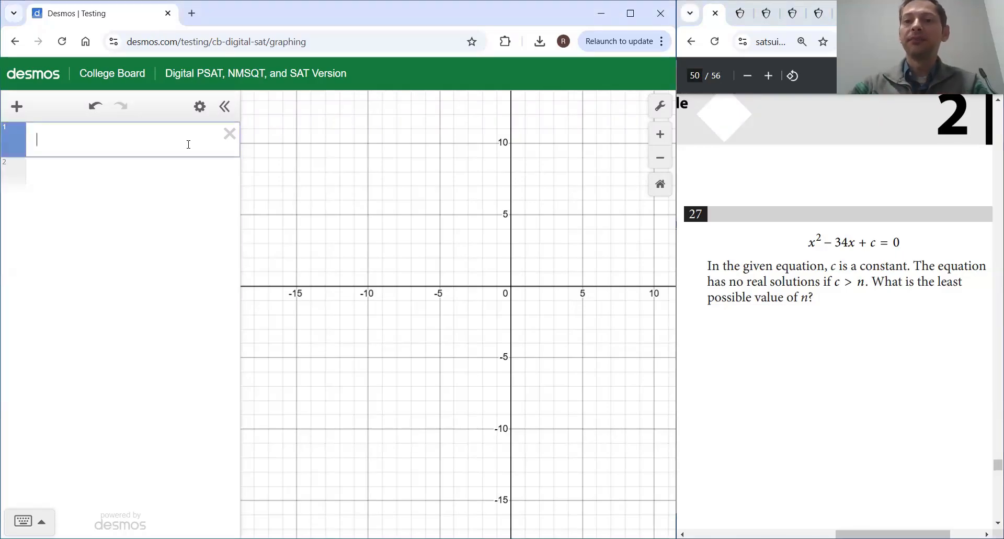
pyautogui.write('x^2')
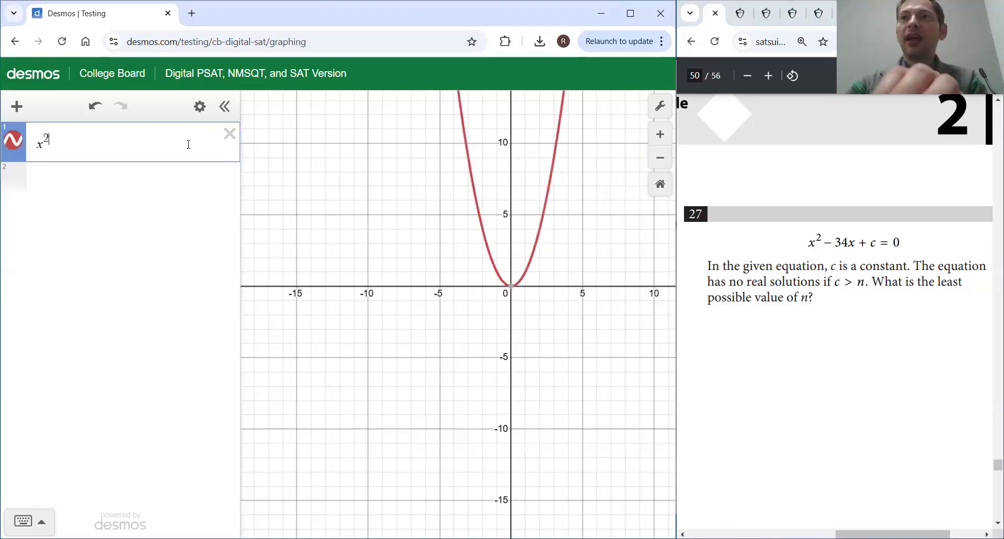
pyautogui.write('-')
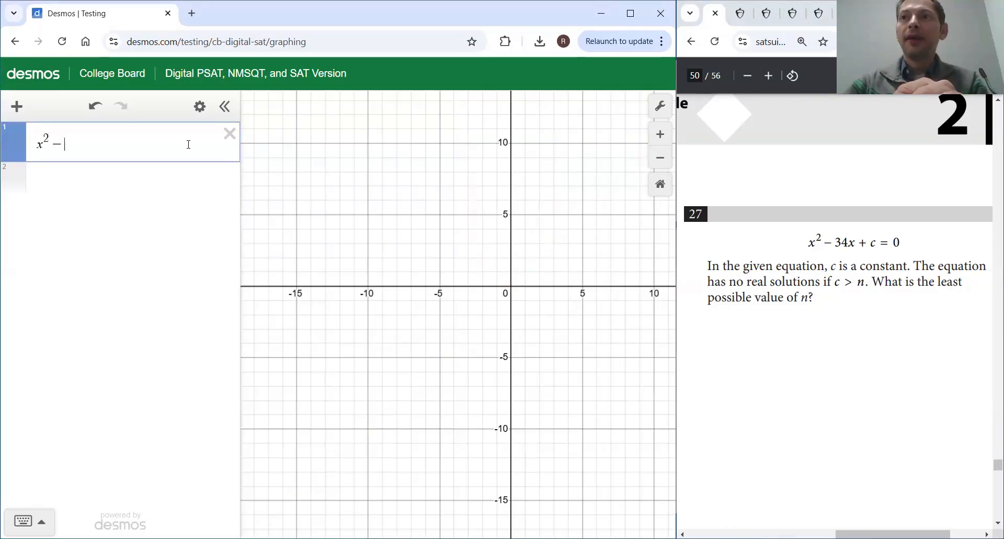
pyautogui.write('34x')
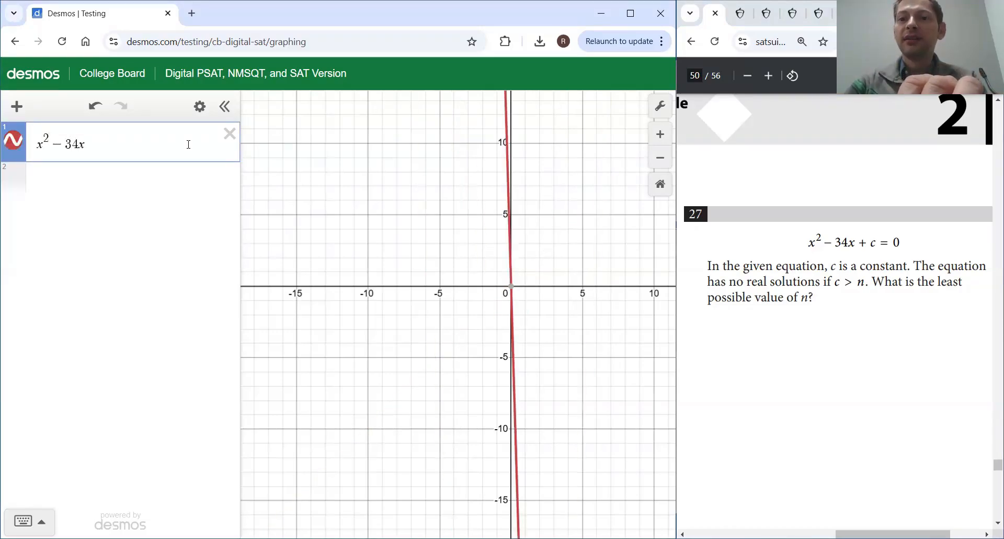
pyautogui.write('+c')
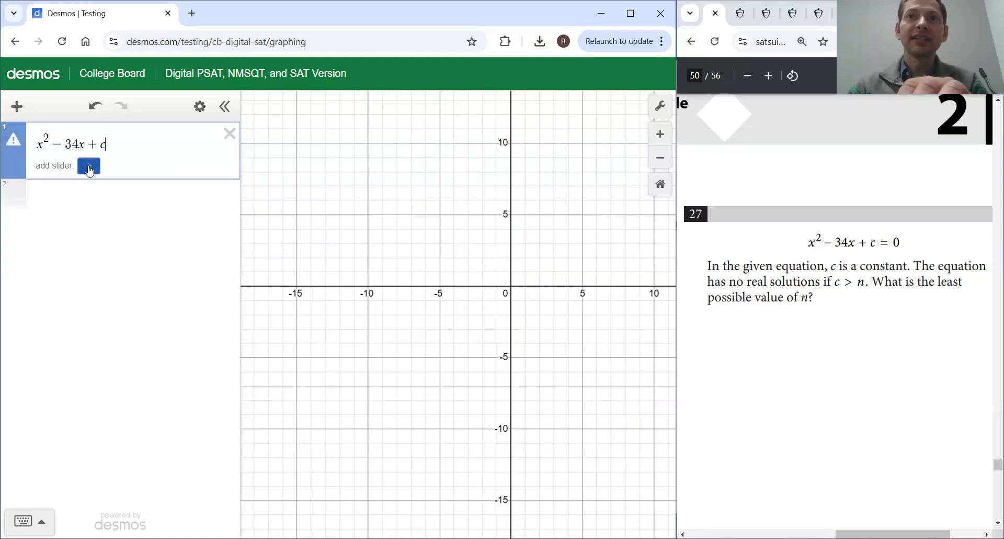
pyautogui.click(89, 166)
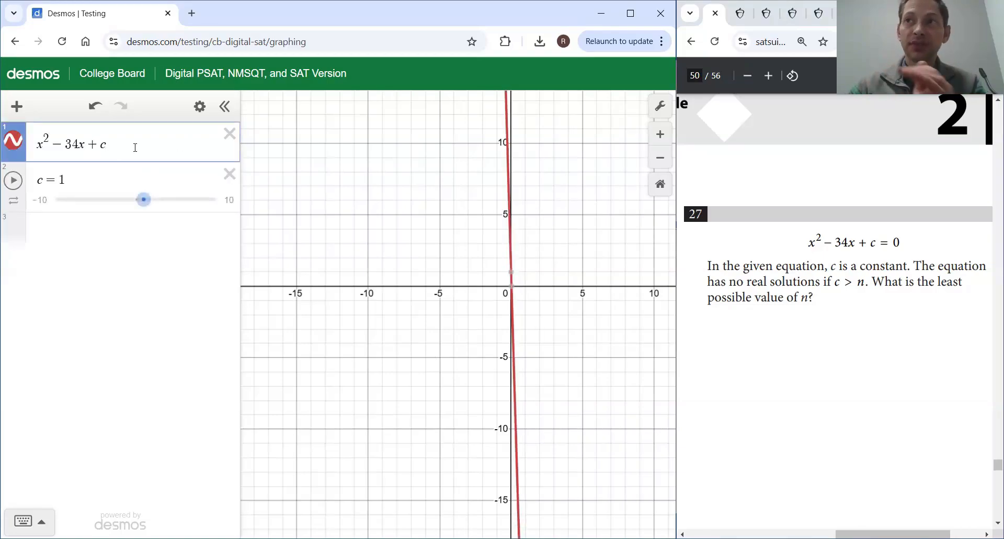
pyautogui.write('=0')
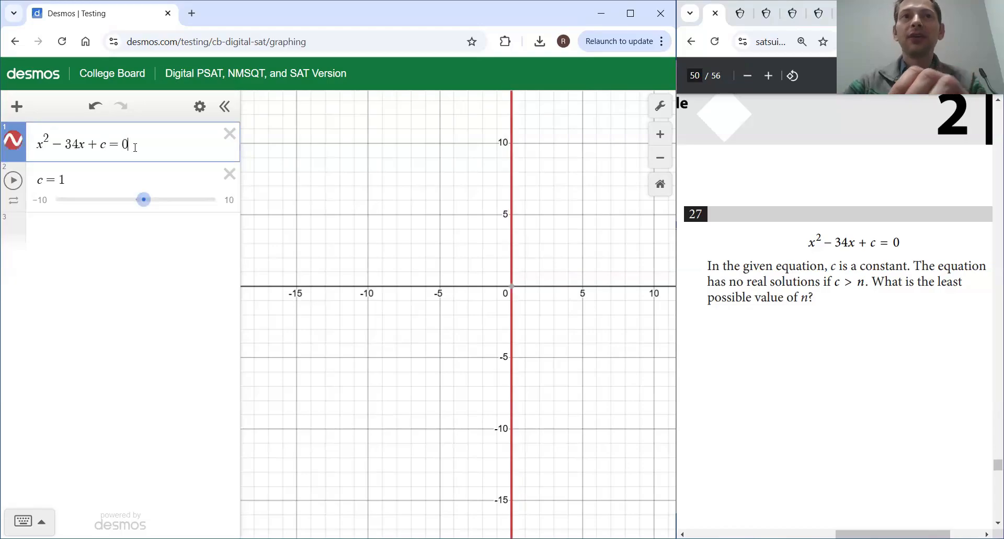
# - Set the c slider's range from -1000 to 1000 with a step of 1
pyautogui.click(111, 183)
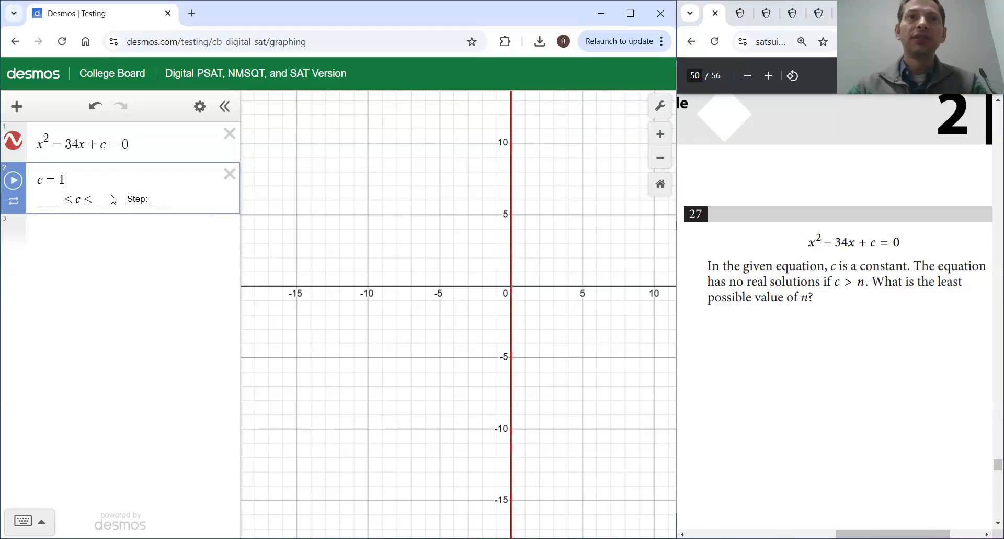
pyautogui.click(49, 204)
pyautogui.write('-1000')
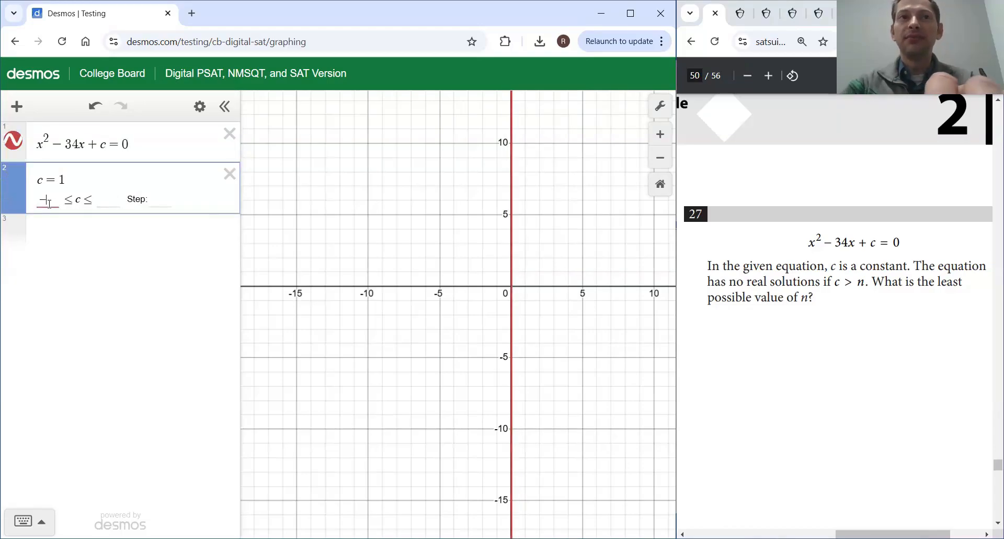
pyautogui.click(124, 198)
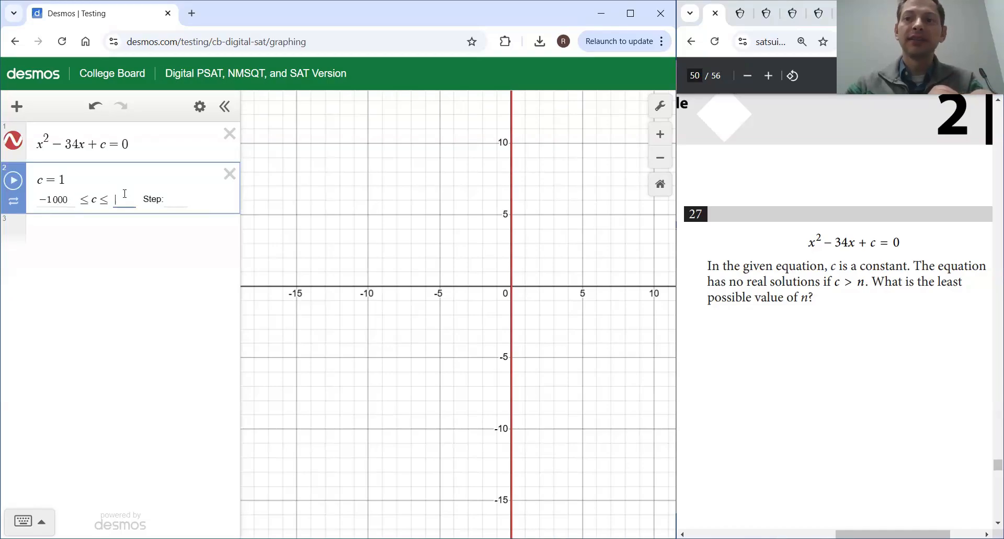
pyautogui.write('1000')
pyautogui.click(186, 199)
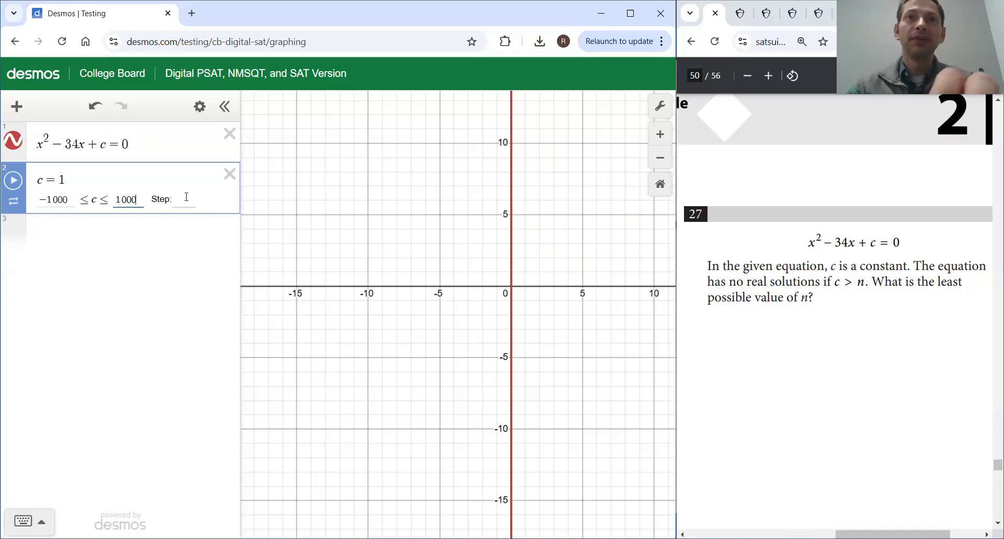
pyautogui.write('1')
pyautogui.click(163, 251)
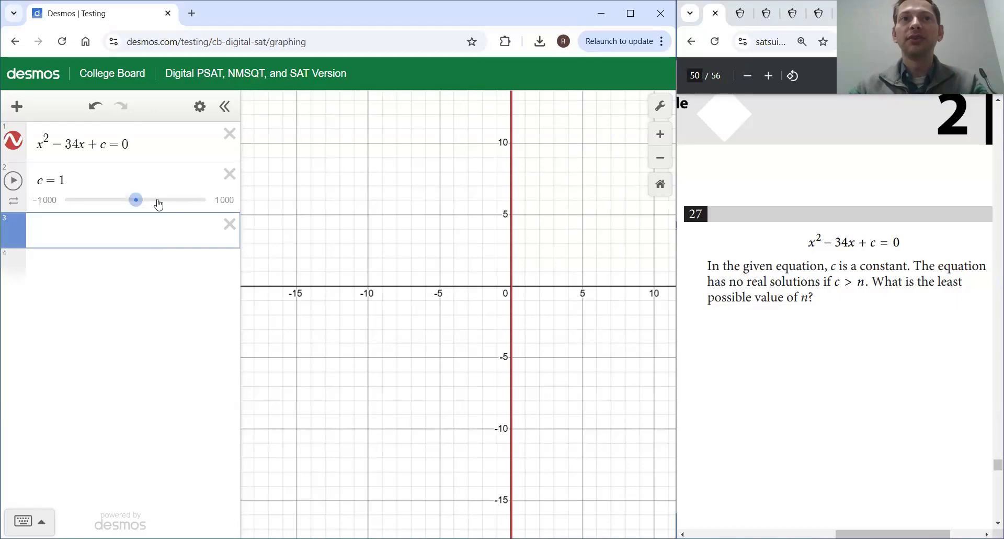
# - Move the c slider to about -220 and then up to 300 to compare the equation's solutions on the graph
pyautogui.moveTo(136, 200)
pyautogui.mouseDown()
pyautogui.moveTo(47, 205)
pyautogui.moveTo(165, 212)
pyautogui.moveTo(86, 210)
pyautogui.moveTo(130, 211)
pyautogui.mouseUp()
pyautogui.scroll(-10, 486, 272)
pyautogui.scroll(-3, 496, 281)
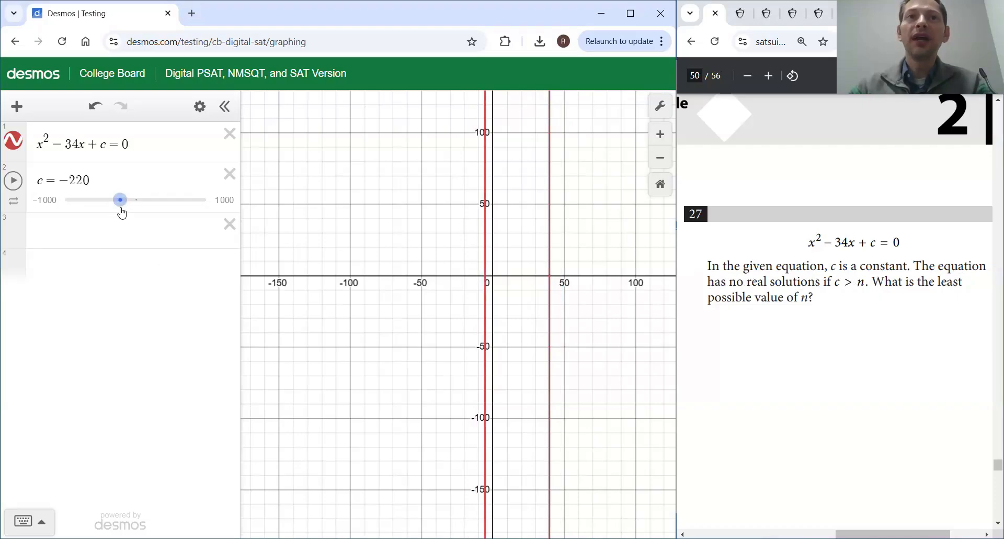
pyautogui.moveTo(120, 204); pyautogui.dragTo(159, 205)
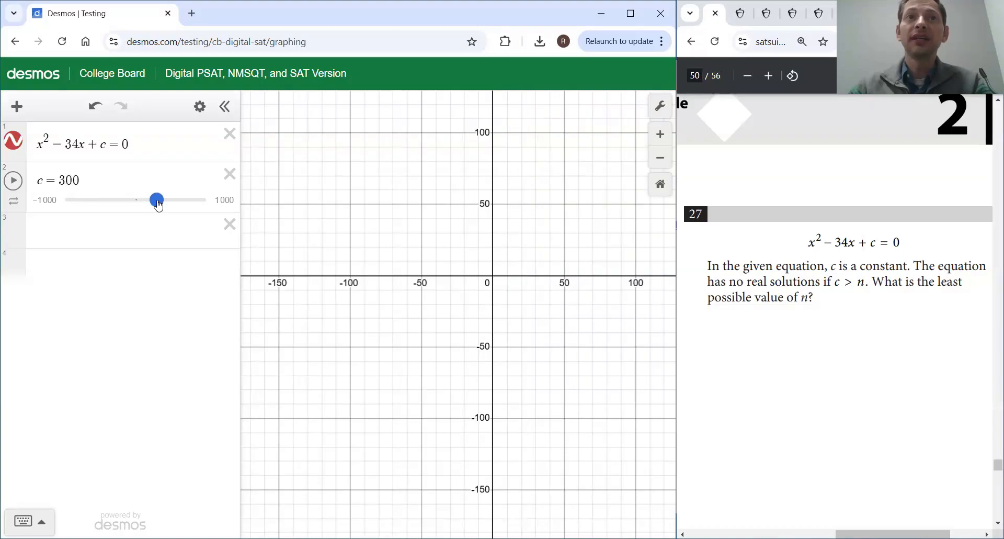
# - Narrow the c slider's range to 260 through 300
pyautogui.click(147, 185)
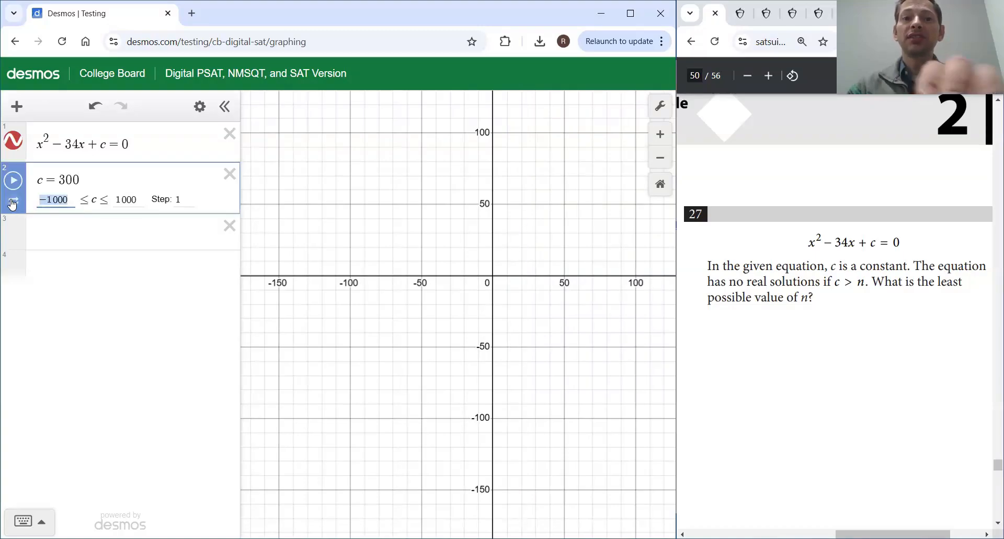
pyautogui.write('260')
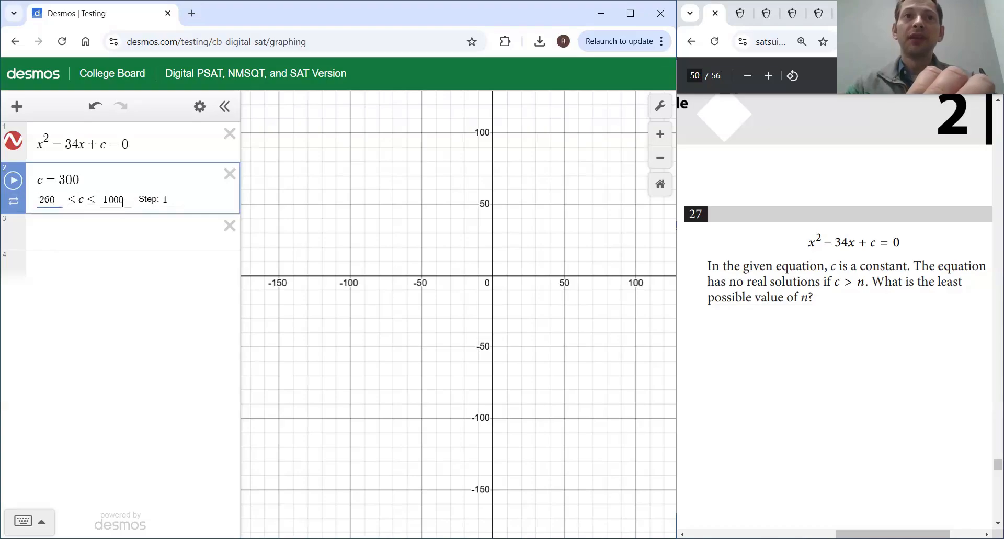
pyautogui.moveTo(124, 203); pyautogui.dragTo(97, 203)
pyautogui.write('300')
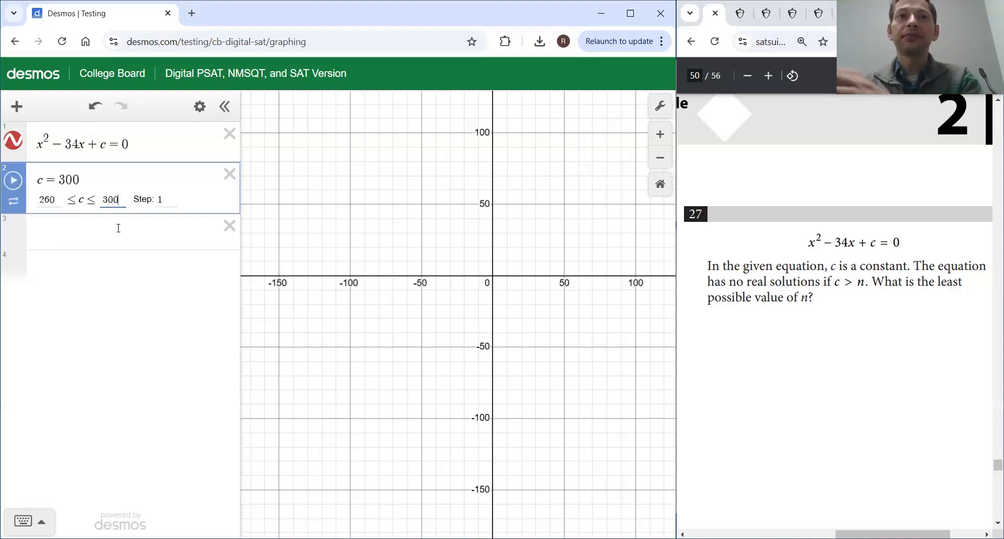
pyautogui.click(114, 277)
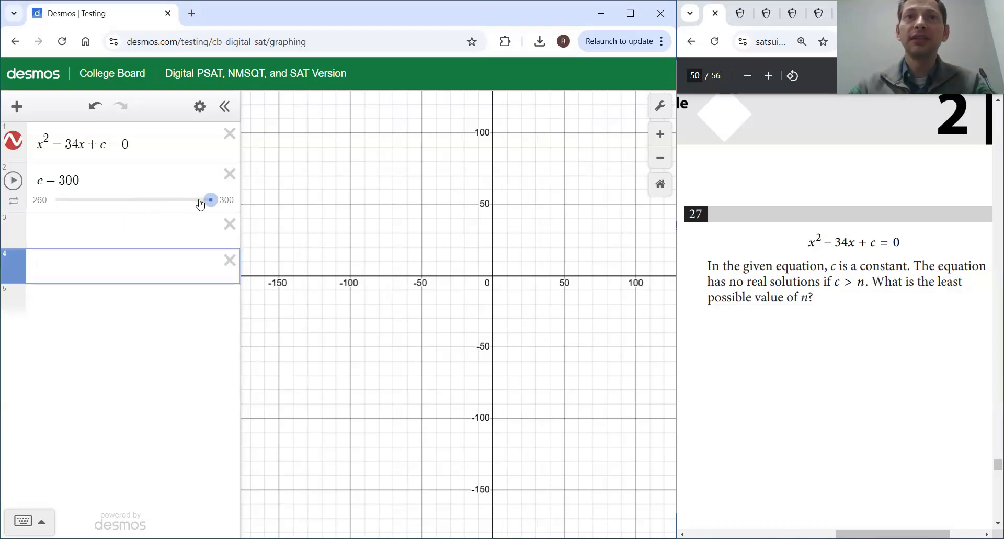
# - Move the c slider to 289, try 290 for comparison, and return it to 289
pyautogui.moveTo(185, 199)
pyautogui.mouseDown()
pyautogui.moveTo(91, 199)
pyautogui.moveTo(171, 205)
pyautogui.mouseUp()
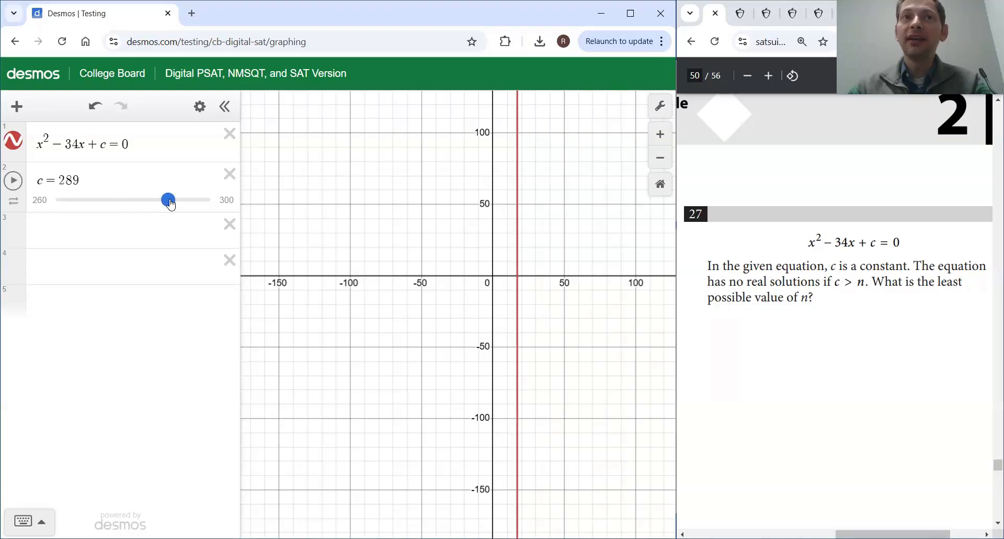
pyautogui.moveTo(171, 205); pyautogui.dragTo(175, 205)
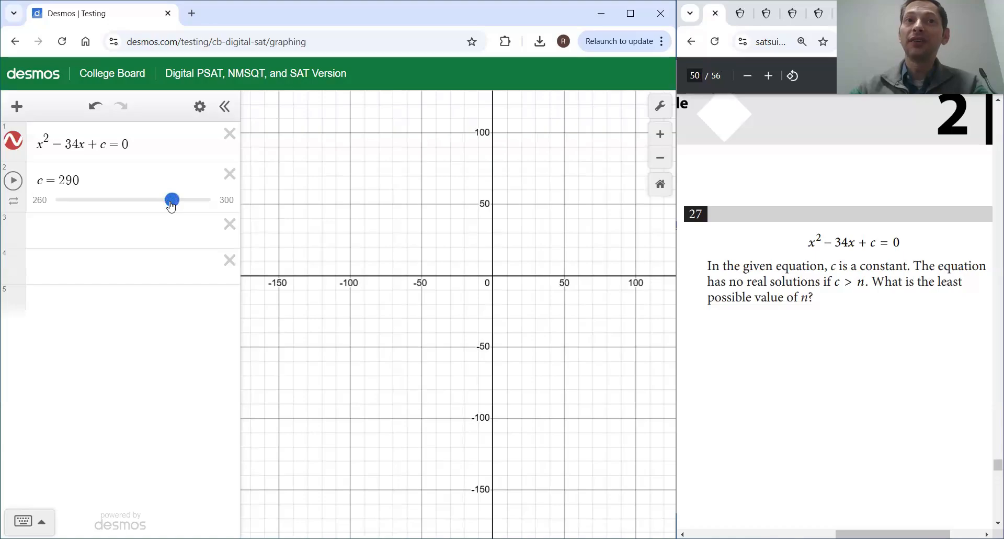
pyautogui.click(169, 204)
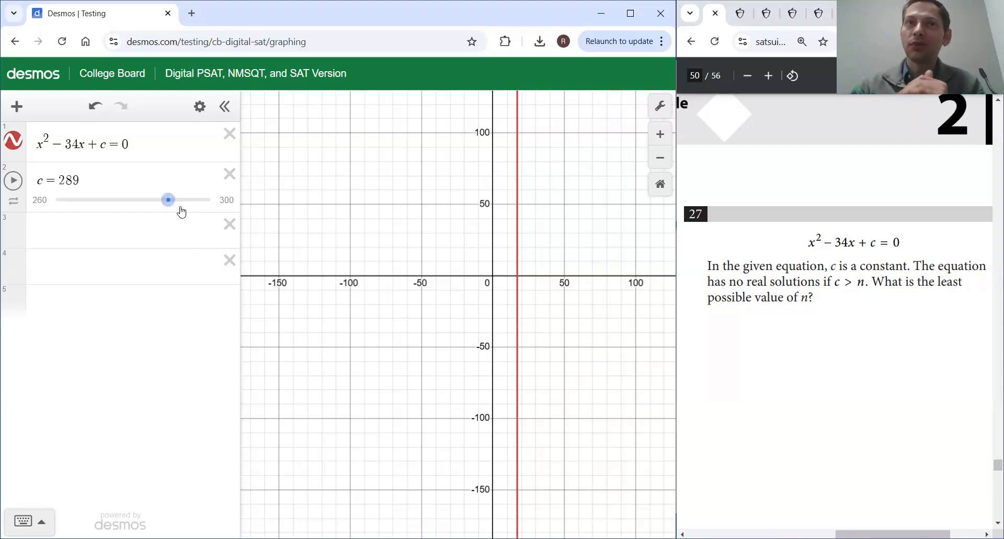
# - Delete the c slider and switch to question 16 in the practice test
pyautogui.click(230, 173)
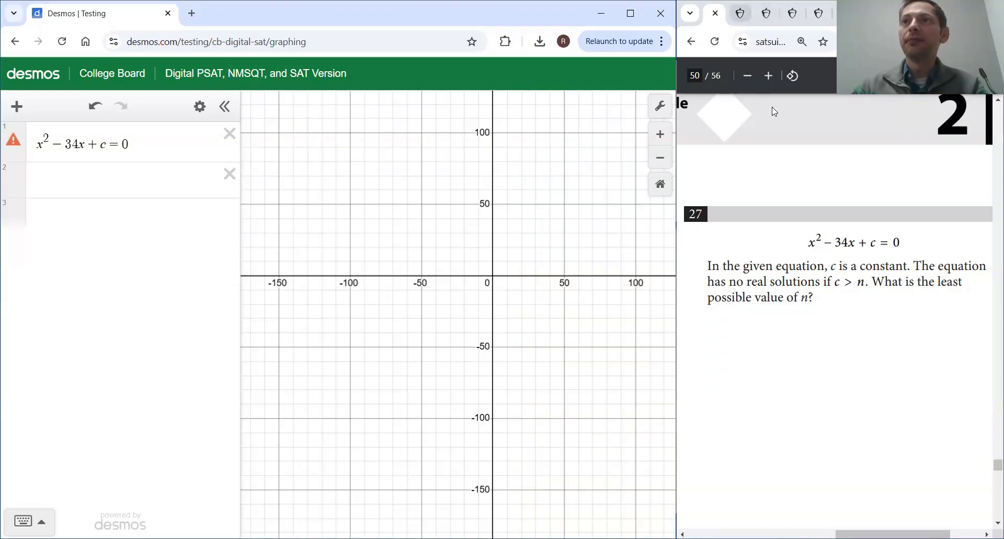
pyautogui.hotkey('ctrl', 'Tab')
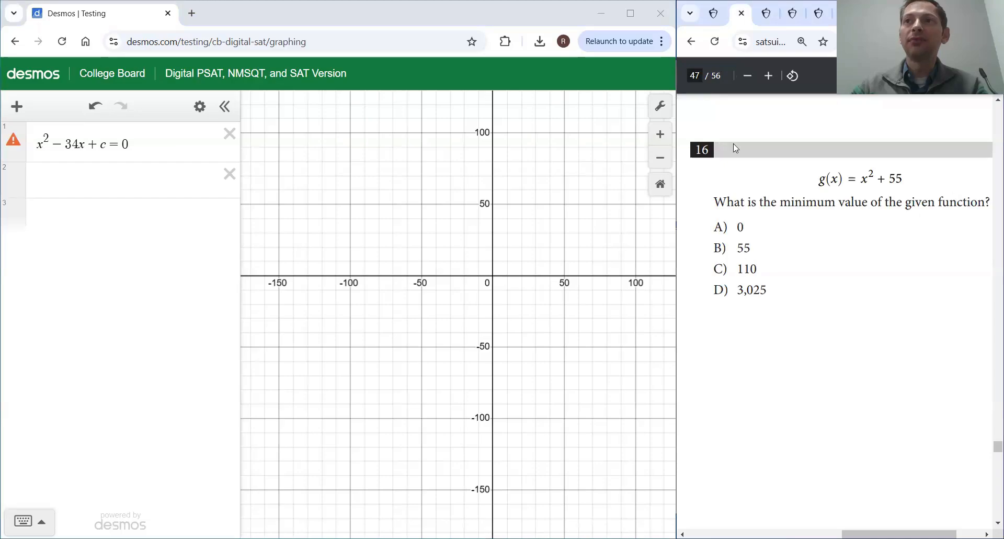
pyautogui.scroll(1, 871, 264)
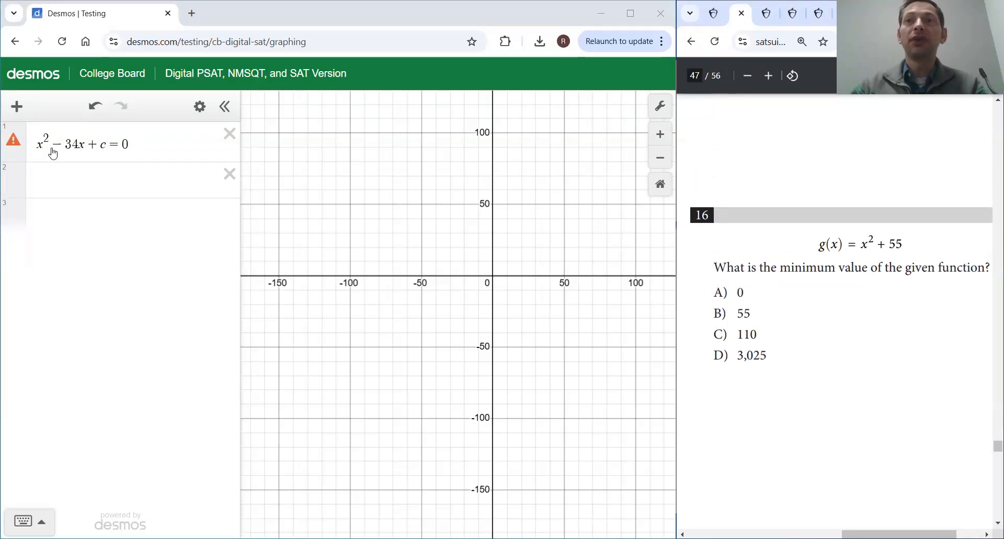
# - Replace the first expression with x^2 + 55
pyautogui.moveTo(53, 152); pyautogui.dragTo(190, 158)
pyautogui.write('x^2')
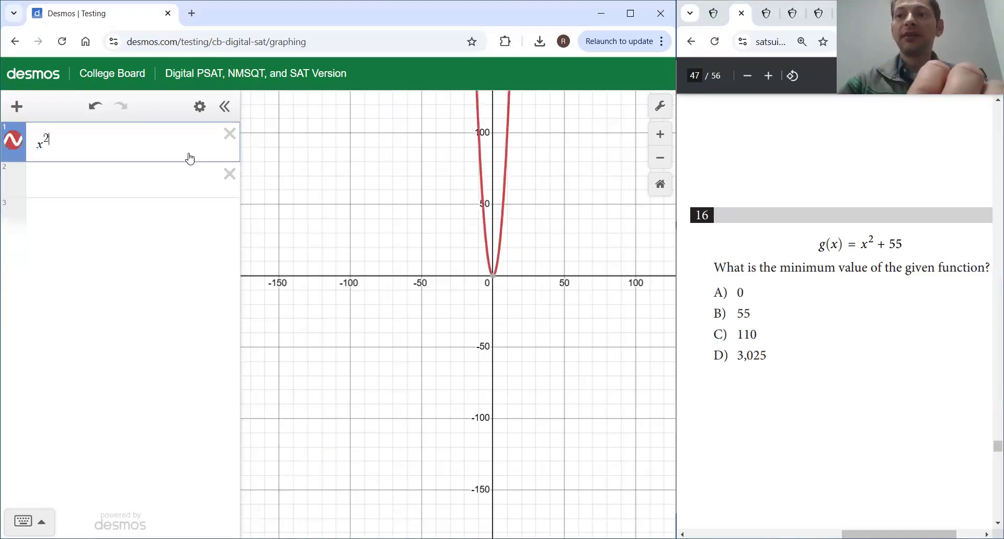
pyautogui.press('Right')
pyautogui.write('+ 55')
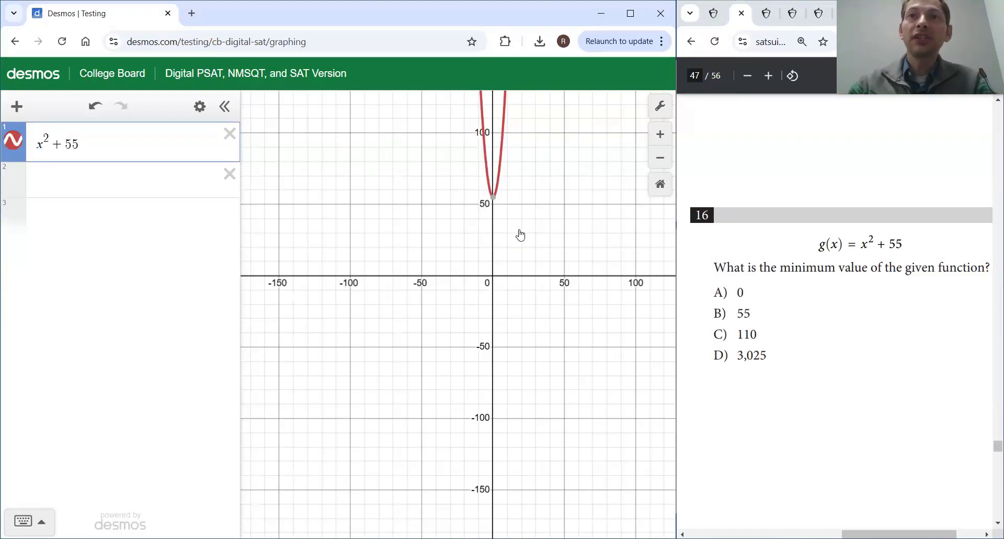
# - Show the coordinates of the parabola's lowest point on the graph
pyautogui.scroll(-2, 520, 234)
pyautogui.moveTo(531, 227); pyautogui.dragTo(535, 421)
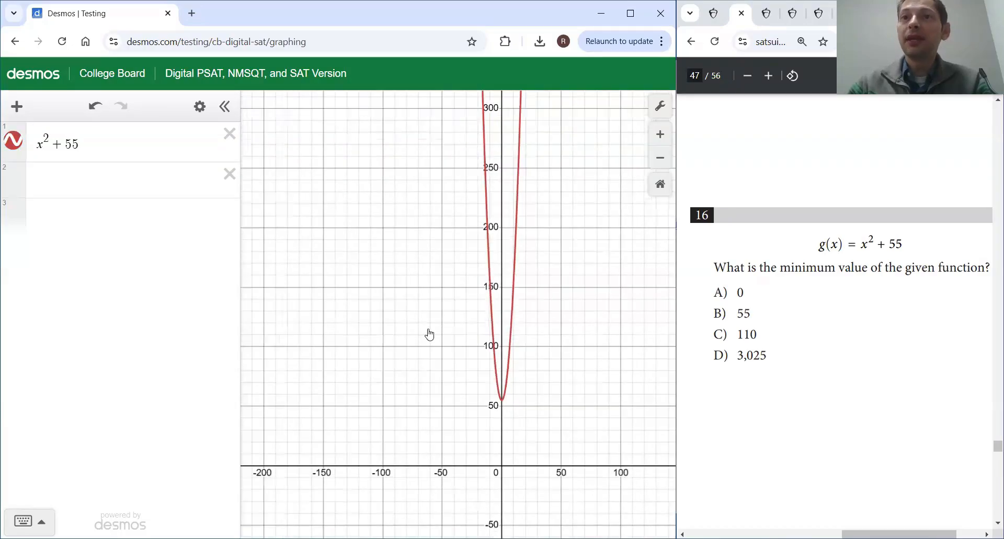
pyautogui.moveTo(447, 362); pyautogui.dragTo(409, 151)
pyautogui.scroll(2, 453, 196)
pyautogui.scroll(4, 480, 204)
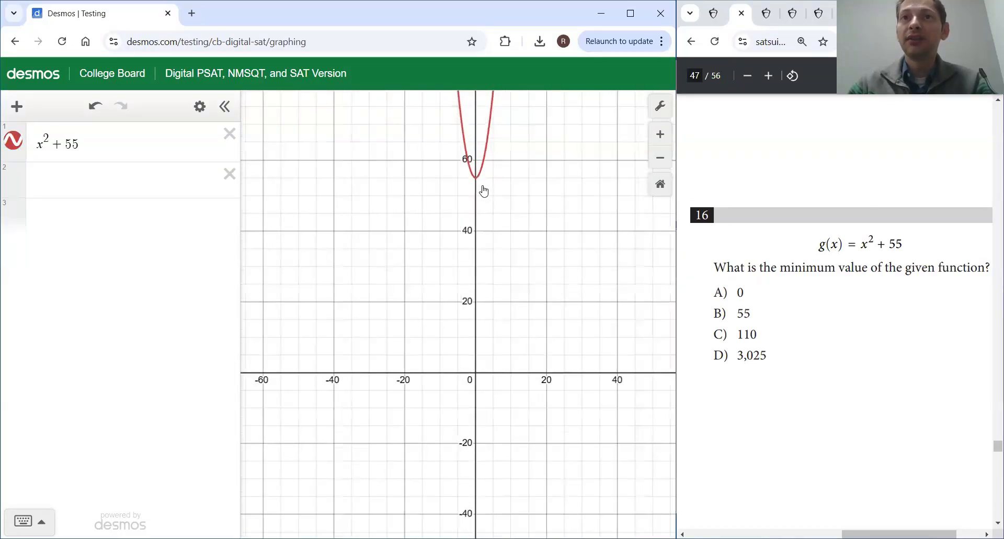
pyautogui.click(477, 211)
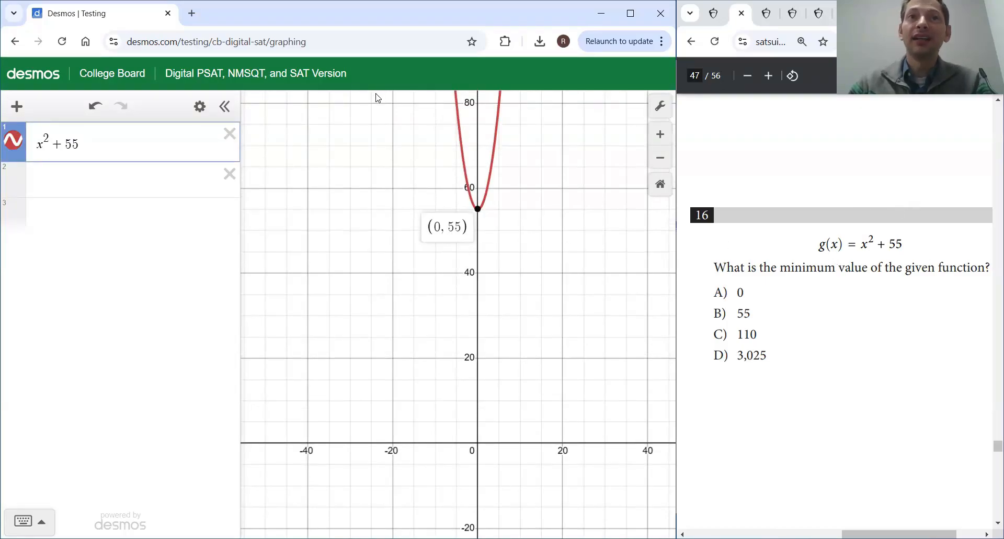
# - Delete the empty second expression and bring up question 14 in the practice test
pyautogui.click(229, 173)
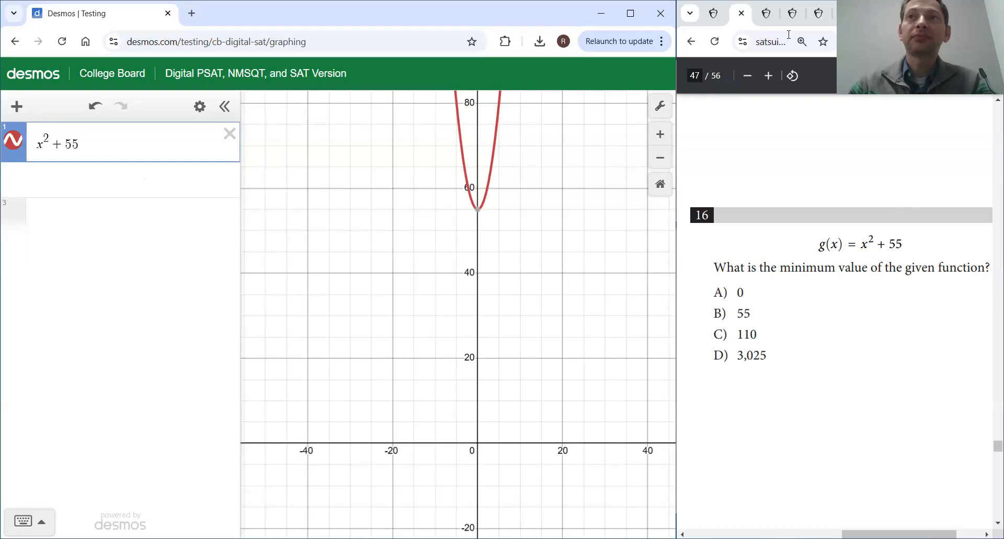
pyautogui.click(766, 14)
pyautogui.scroll(-1, 871, 243)
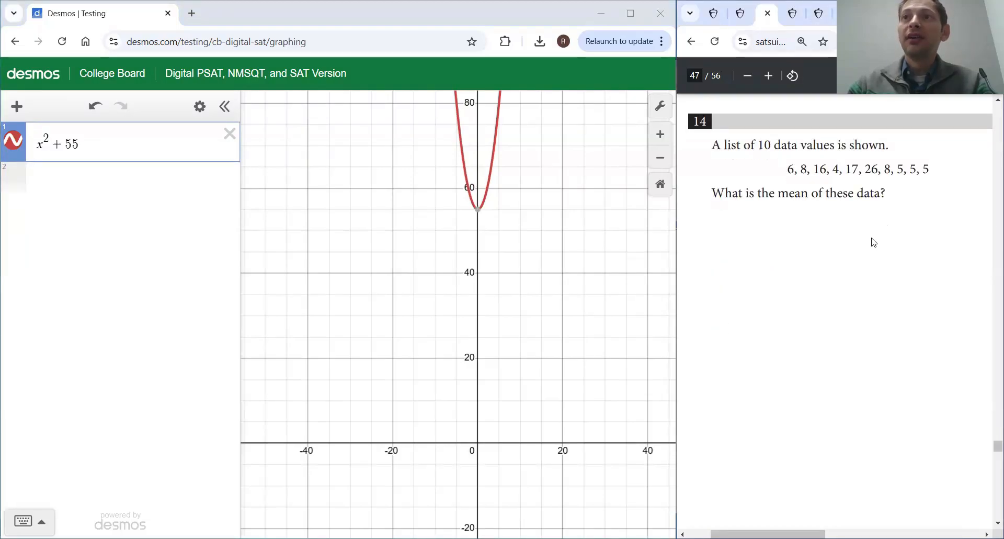
pyautogui.scroll(3, 870, 245)
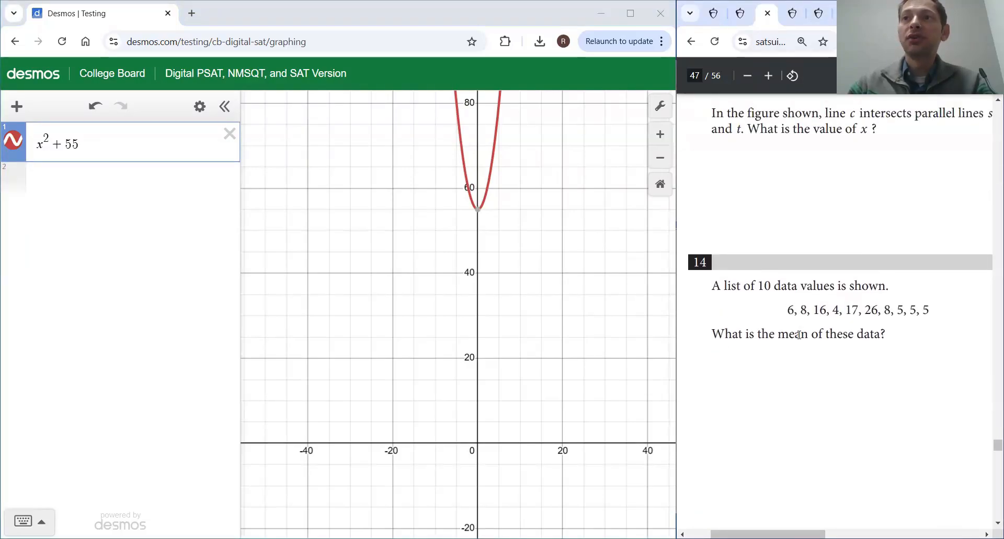
# - Copy question 14's data values and replace the parabola expression with mean(6,8,16,4,17,26,8,5,5,5)
pyautogui.moveTo(787, 309); pyautogui.dragTo(920, 304)
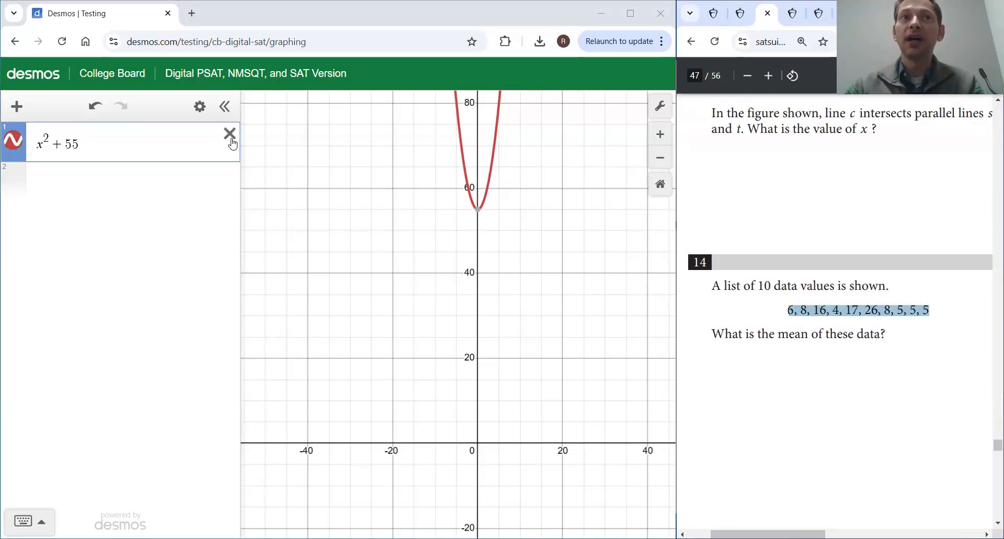
pyautogui.click(229, 134)
pyautogui.click(109, 137)
pyautogui.write('mean')
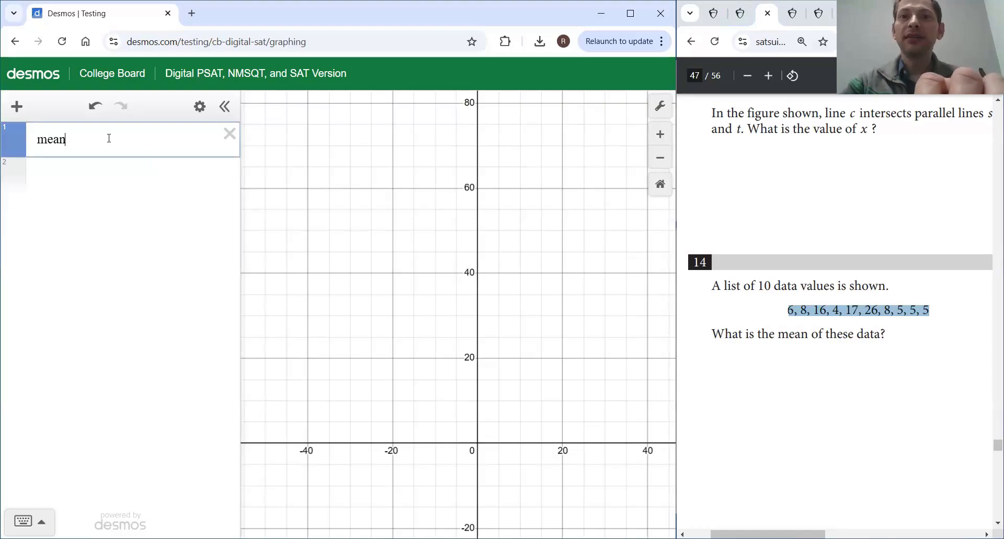
pyautogui.write('(')
pyautogui.write('6,8,16,4,17,26,8,5,5,5')
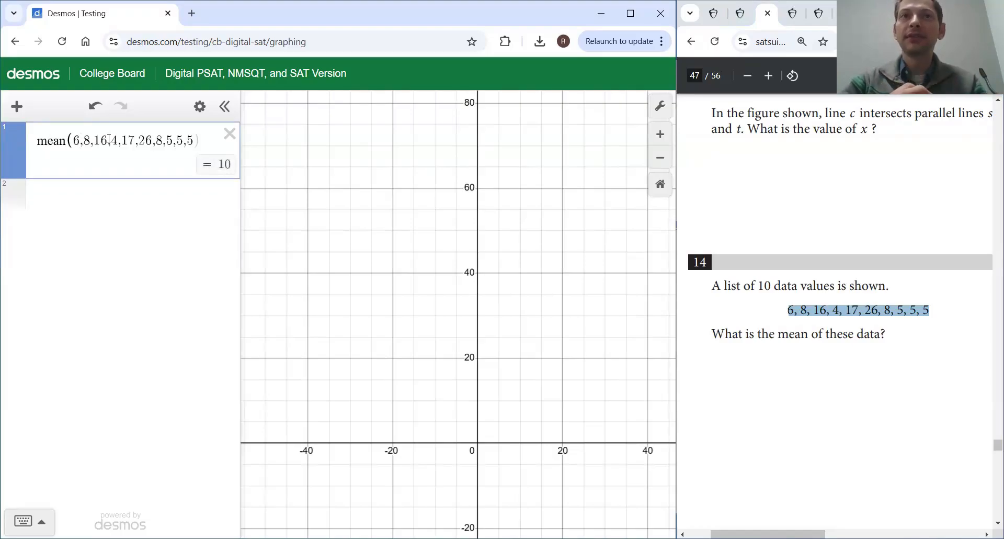
# - Bring up question 25 about the parabola and the line y = c in the practice test
pyautogui.press('Right')
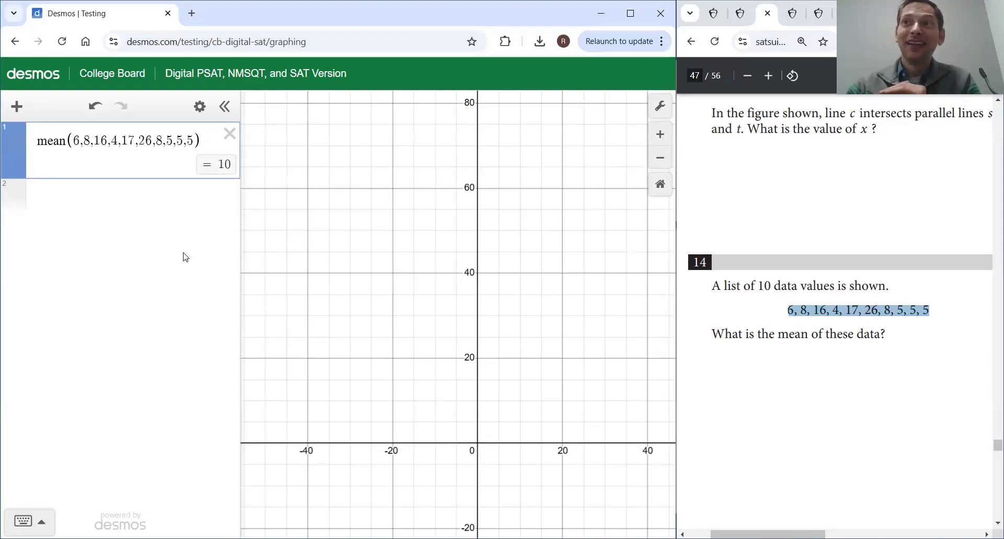
pyautogui.click(794, 15)
pyautogui.scroll(1, 790, 230)
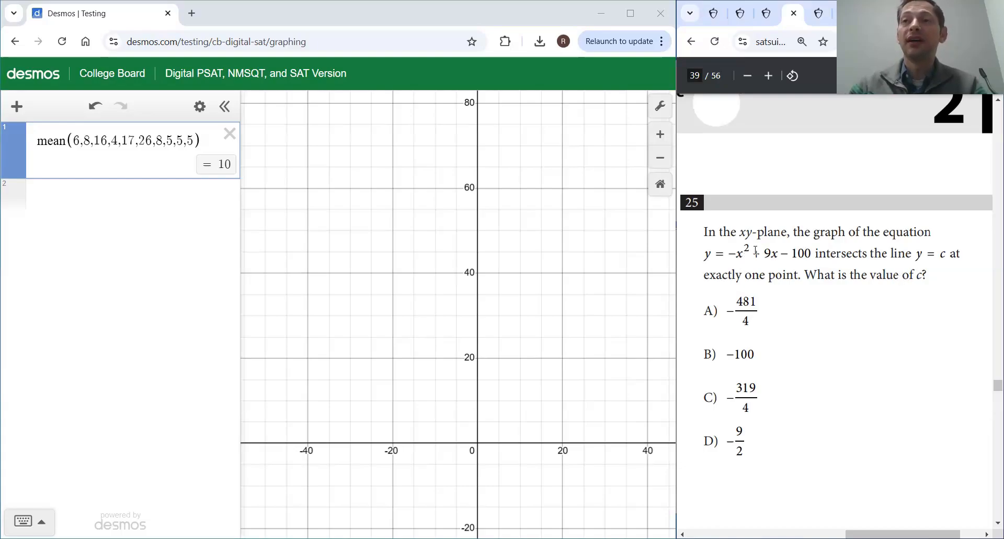
# - Replace the mean expression with y=-x^2+9x-100
pyautogui.click(229, 134)
pyautogui.write('y')
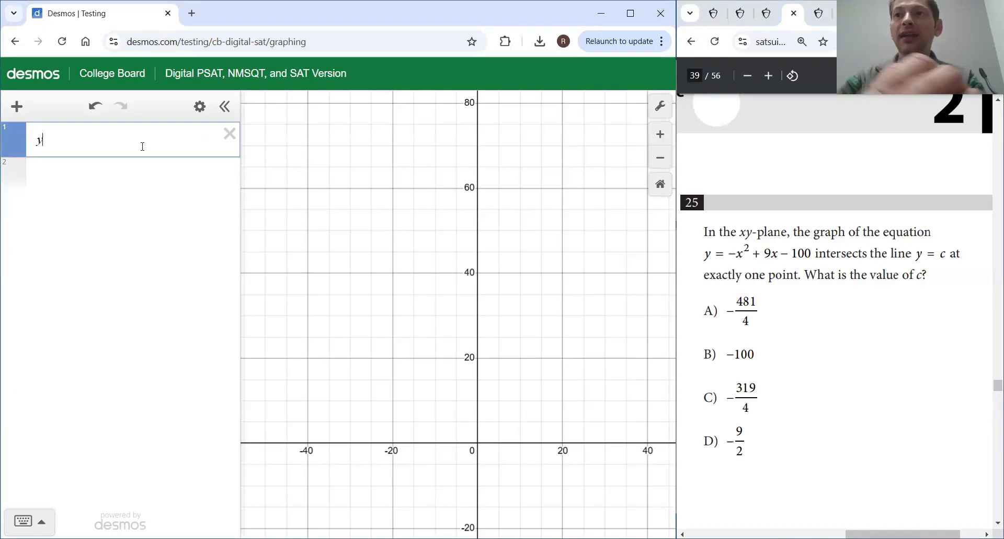
pyautogui.write('=-x')
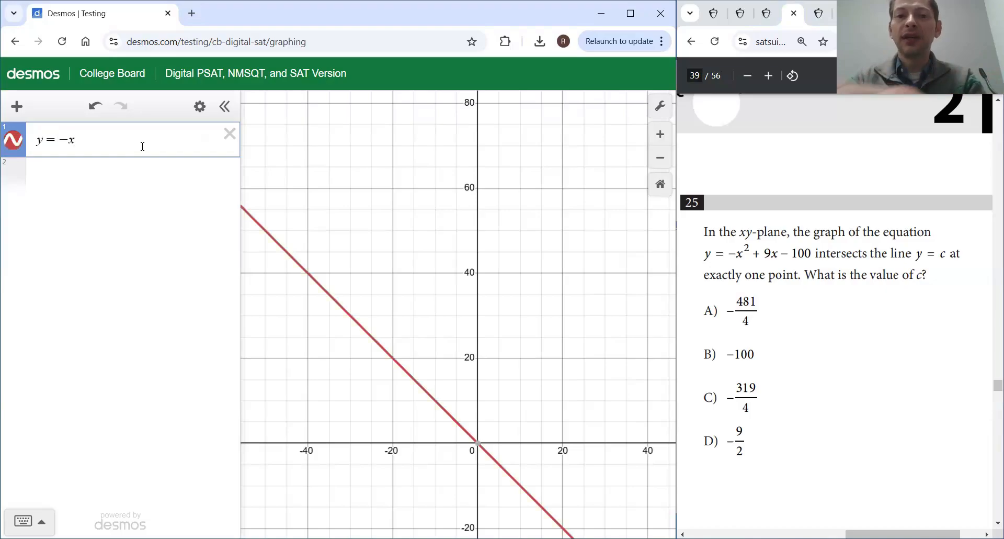
pyautogui.write('^2')
pyautogui.press('Right')
pyautogui.write('+9x')
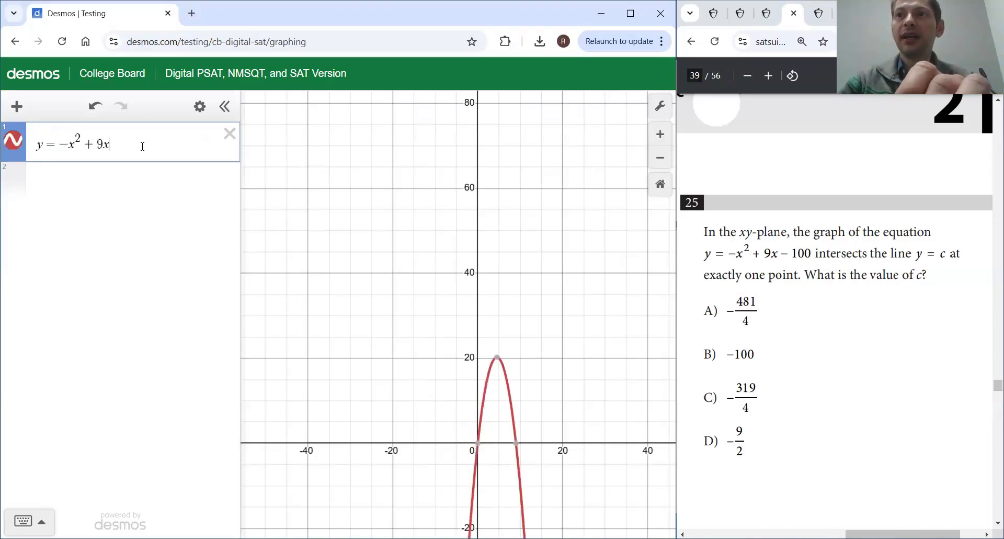
pyautogui.write('-100')
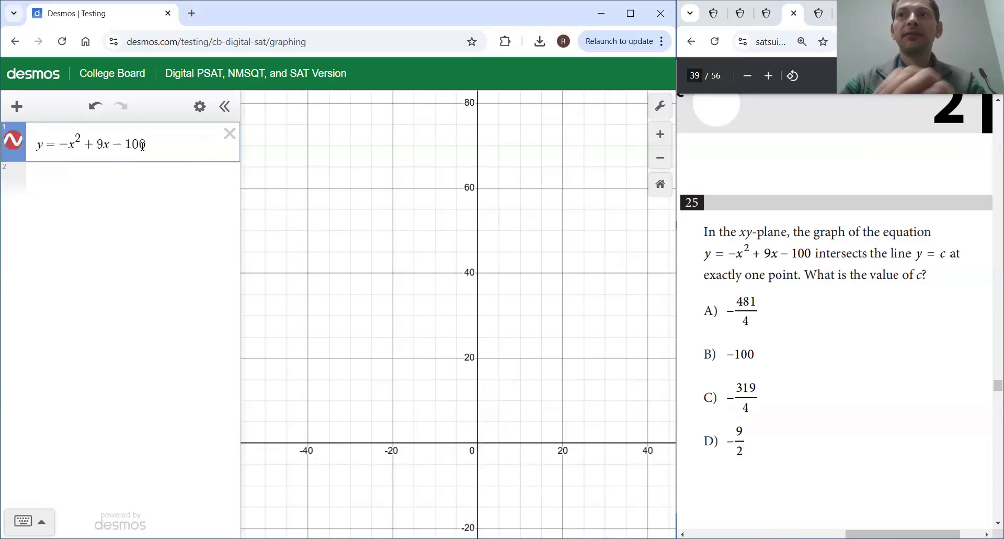
pyautogui.press('Return')
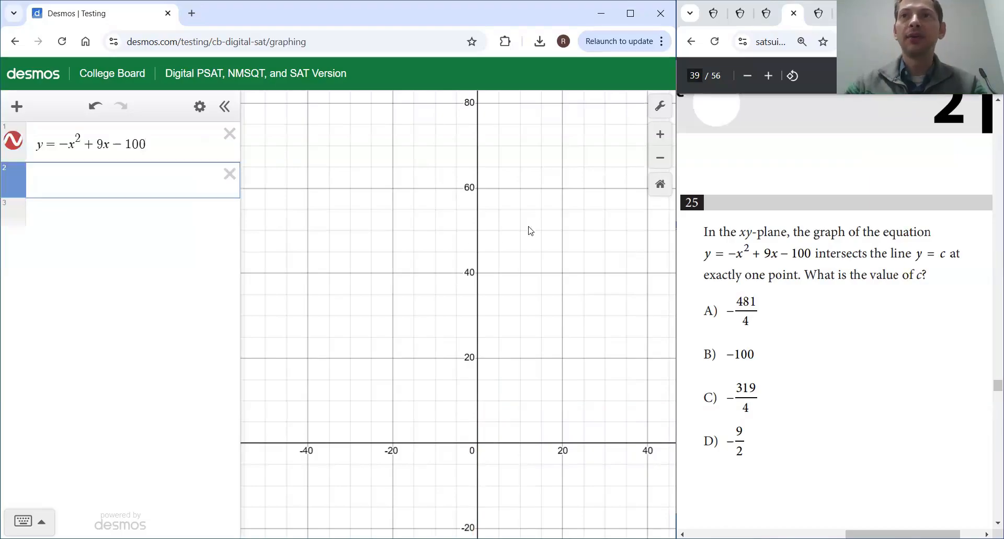
# - Add the line y=c as the second expression, with the parabola in view on the graph
pyautogui.click(660, 184)
pyautogui.scroll(-10, 568, 244)
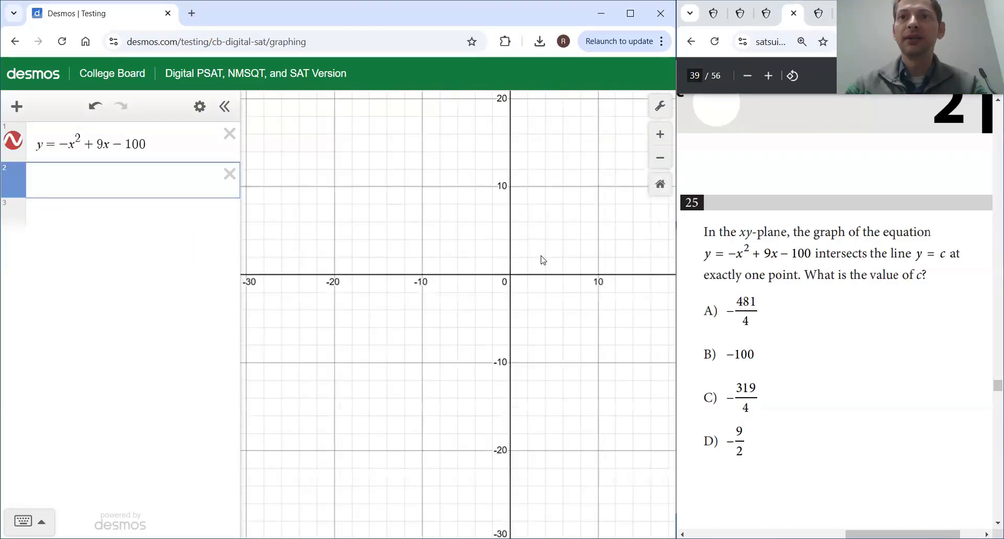
pyautogui.moveTo(511, 355); pyautogui.dragTo(436, 227)
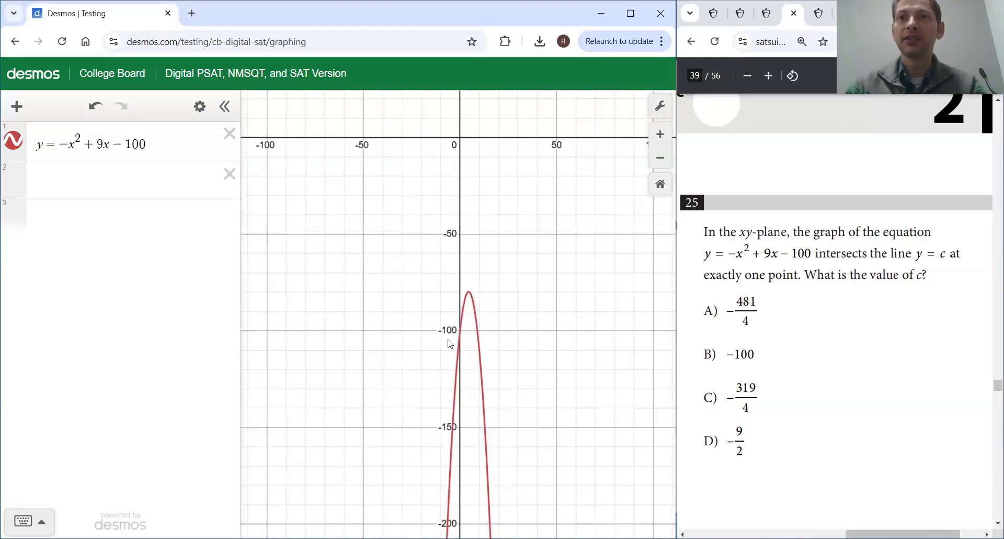
pyautogui.click(89, 176)
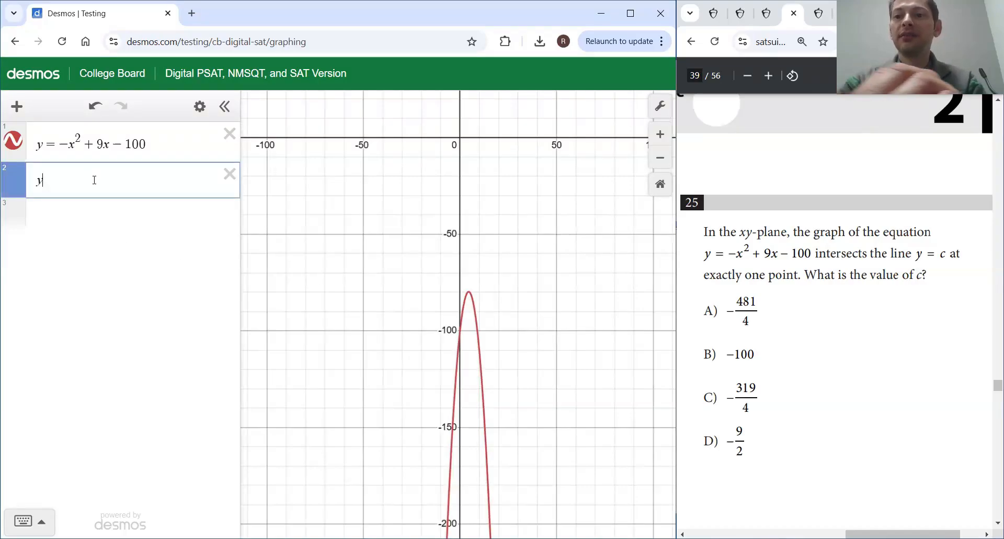
pyautogui.write('c')
pyautogui.press('Return')
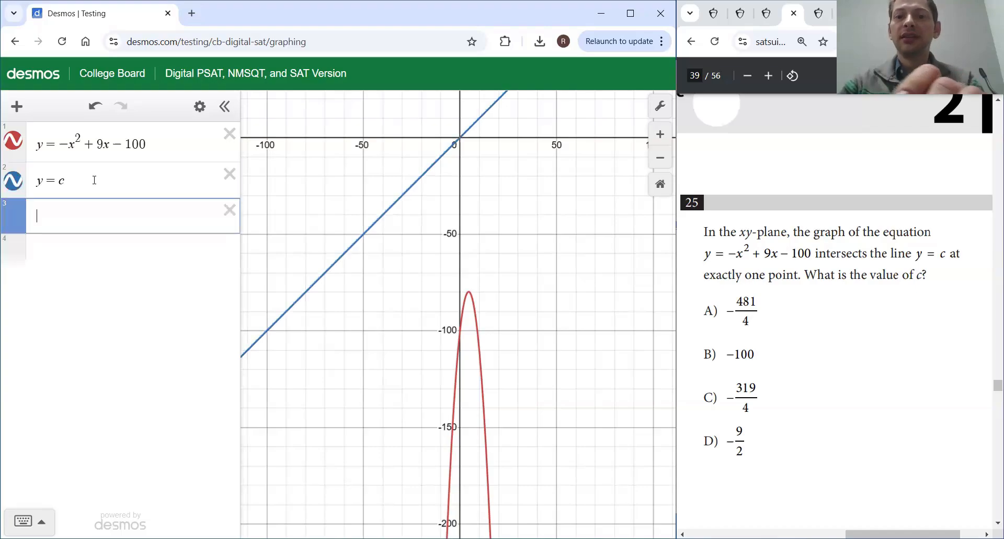
# - Define c=1 as a slider in the third expression
pyautogui.write('c=')
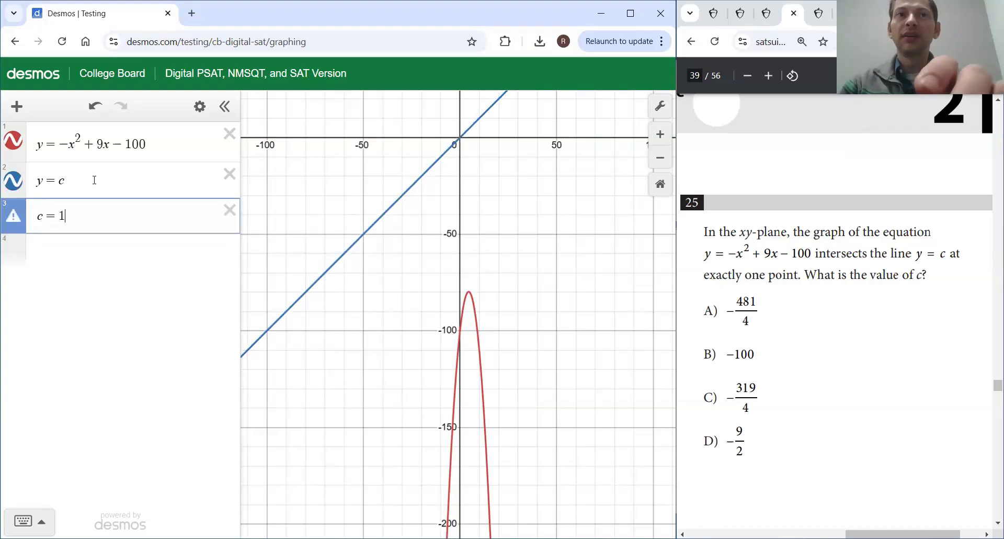
pyautogui.write('1')
pyautogui.press('Return')
pyautogui.press('Up')
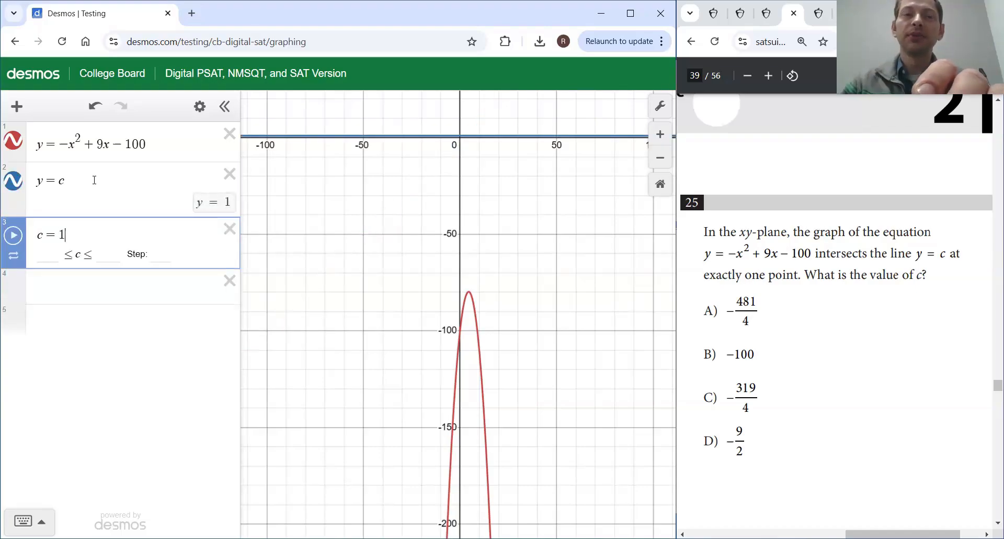
# - Set the slider for c to range from -100 to 100 with a step of 1
pyautogui.click(50, 260)
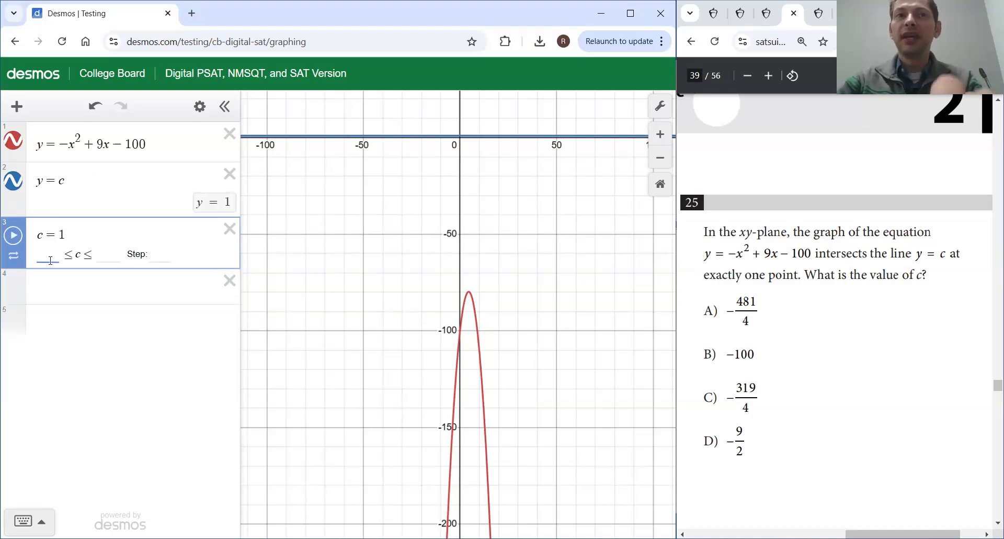
pyautogui.write('-100')
pyautogui.click(116, 256)
pyautogui.write('1')
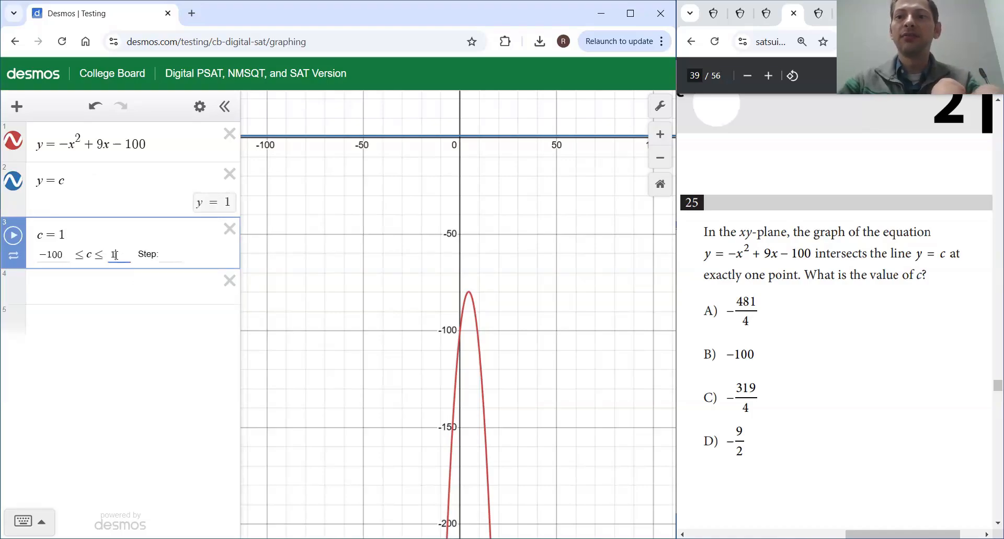
pyautogui.write('00')
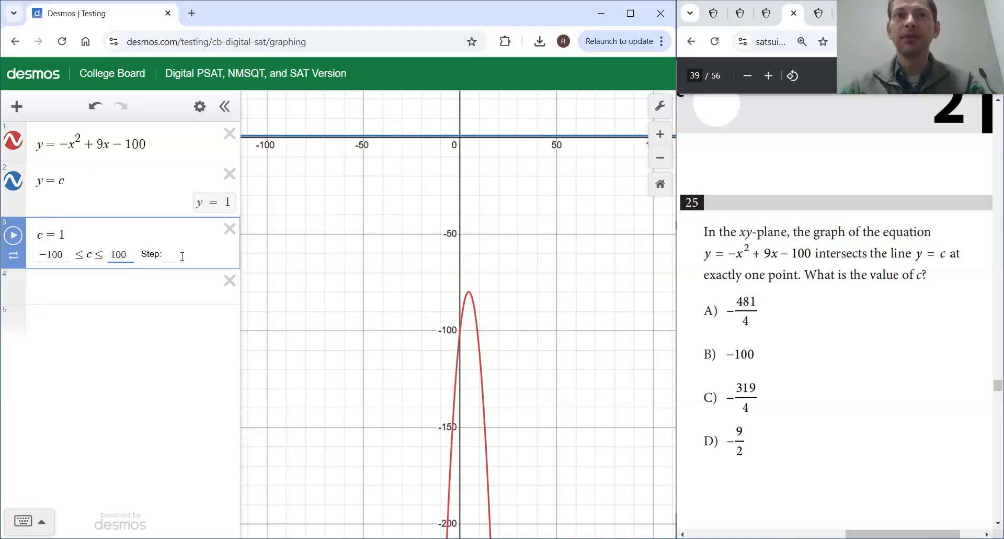
pyautogui.click(176, 255)
pyautogui.write('1')
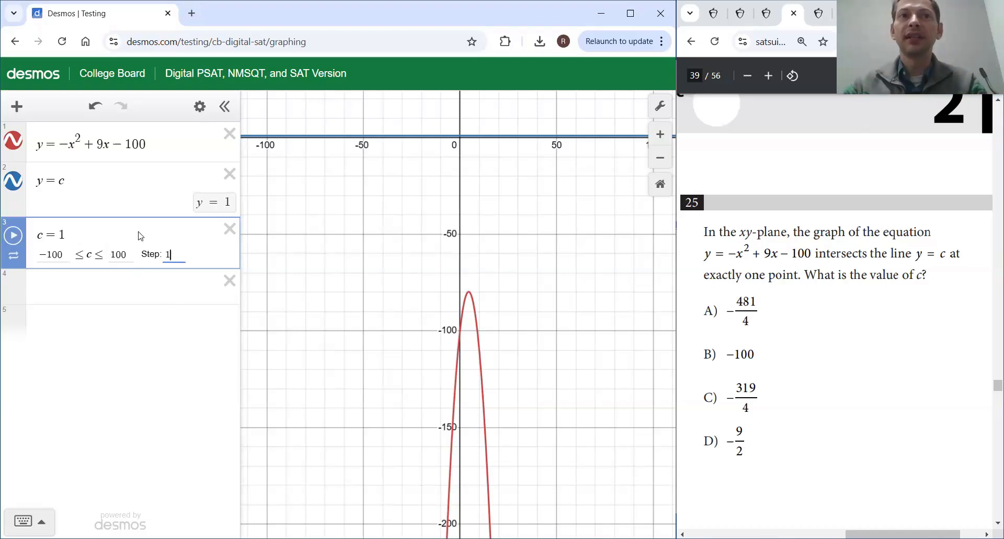
pyautogui.press('Return')
# - Move the c slider to -80 so the horizontal line lies close to the parabola's peak
pyautogui.moveTo(138, 255); pyautogui.dragTo(74, 257)
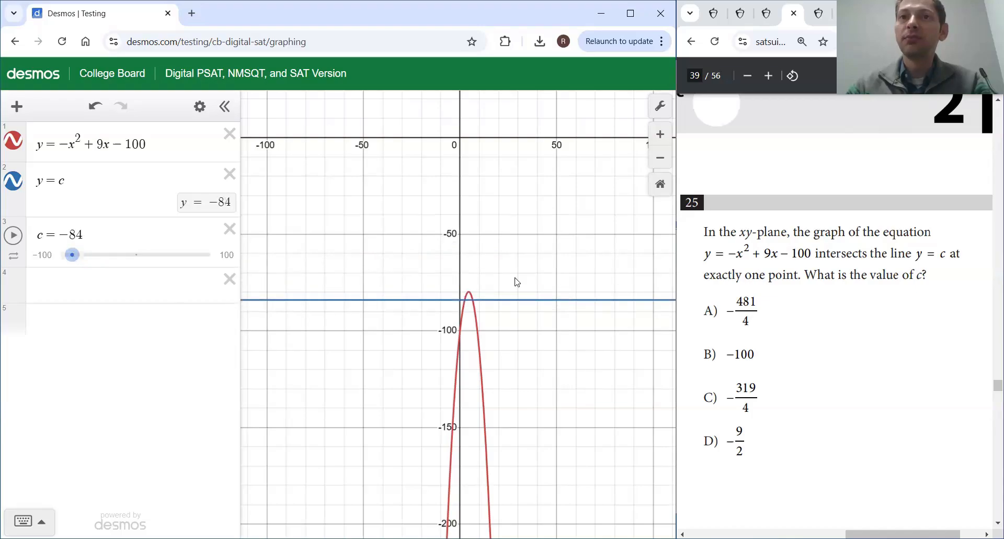
pyautogui.scroll(10, 516, 282)
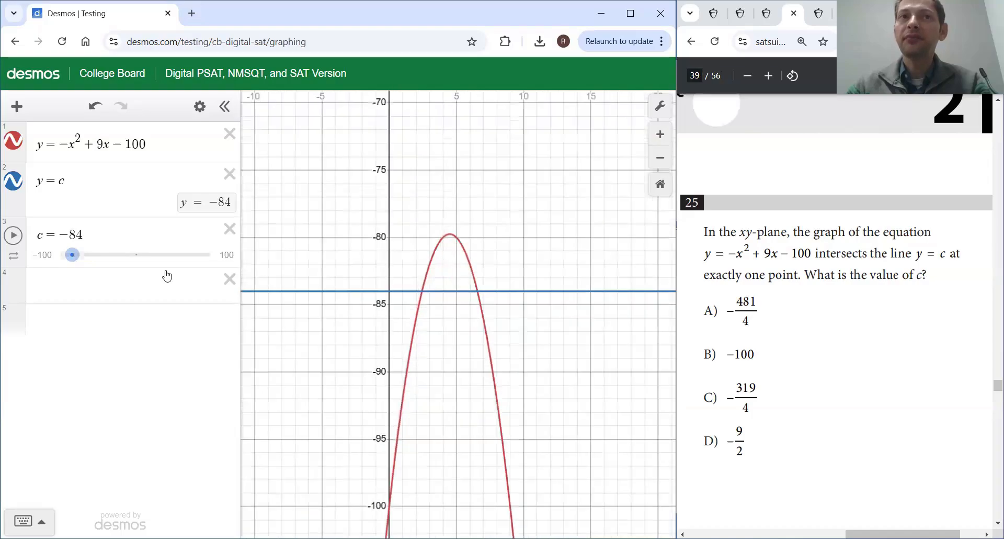
pyautogui.moveTo(72, 256); pyautogui.dragTo(76, 259)
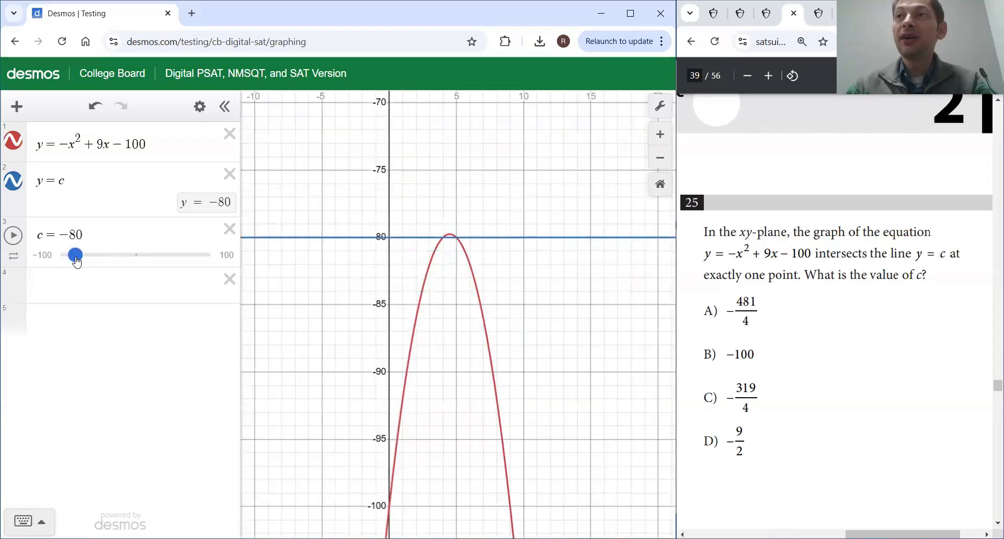
# - Show the coordinates of the parabola's highest point on the graph
pyautogui.scroll(5, 439, 246)
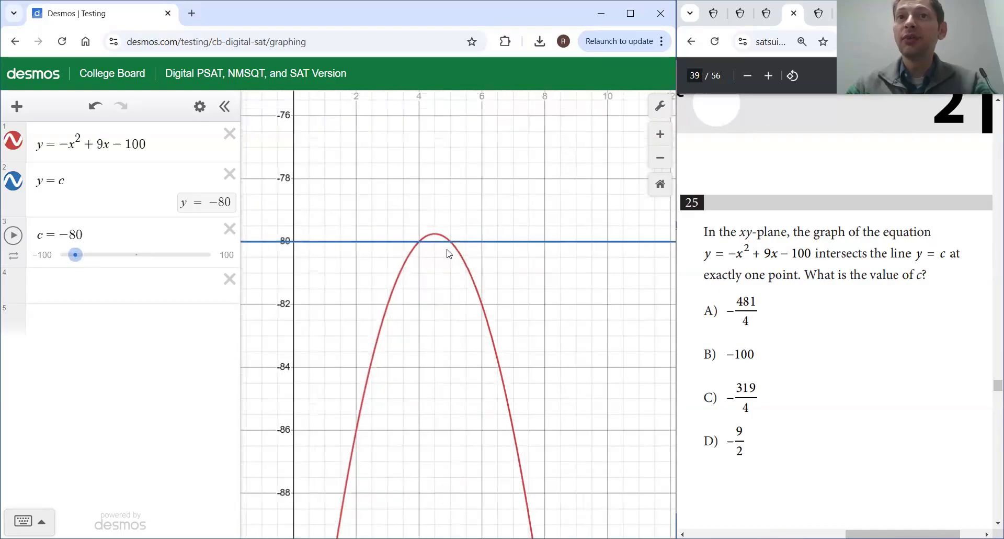
pyautogui.scroll(2, 430, 237)
pyautogui.click(408, 217)
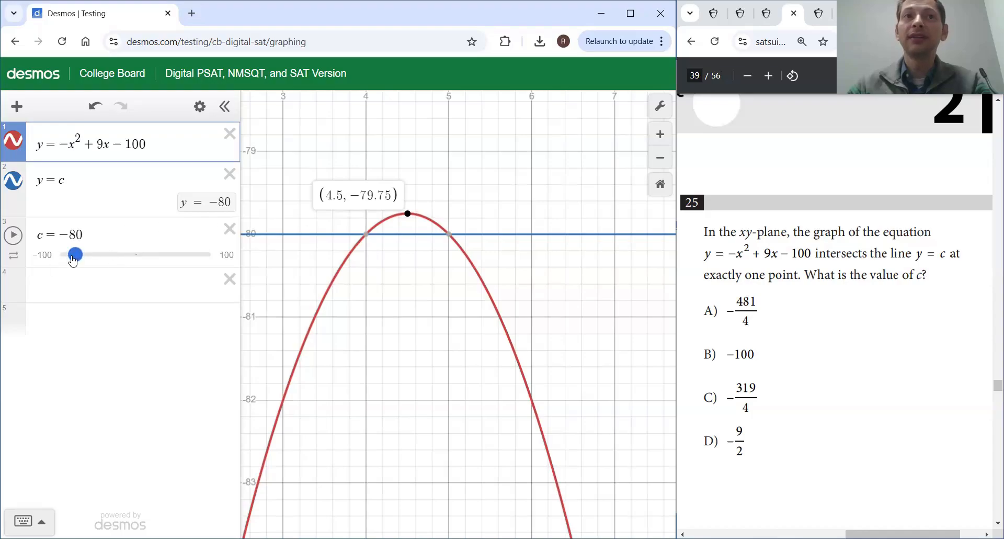
# - Set the c slider to -79 and show the parabola's vertex coordinates again
pyautogui.moveTo(74, 260); pyautogui.dragTo(74, 261)
pyautogui.click(338, 166)
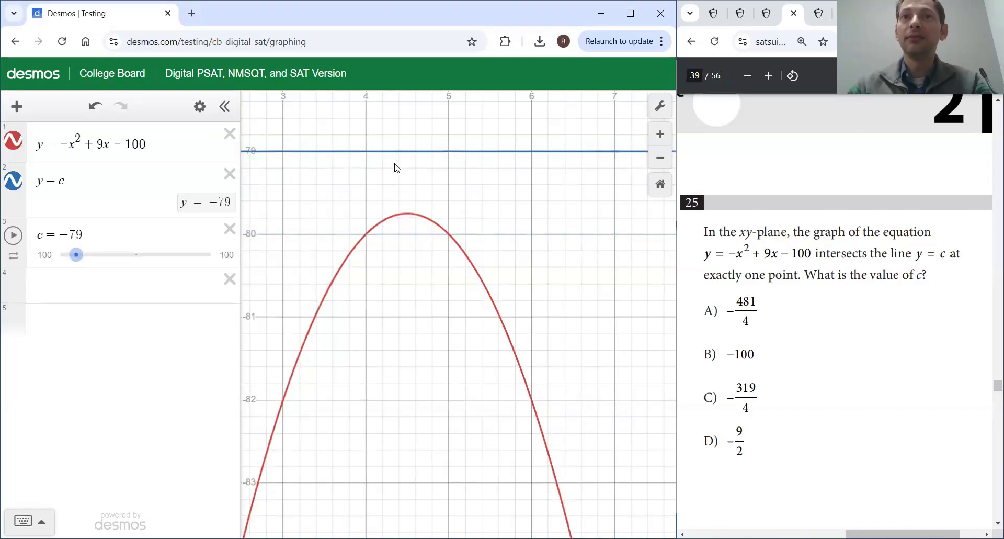
pyautogui.click(409, 215)
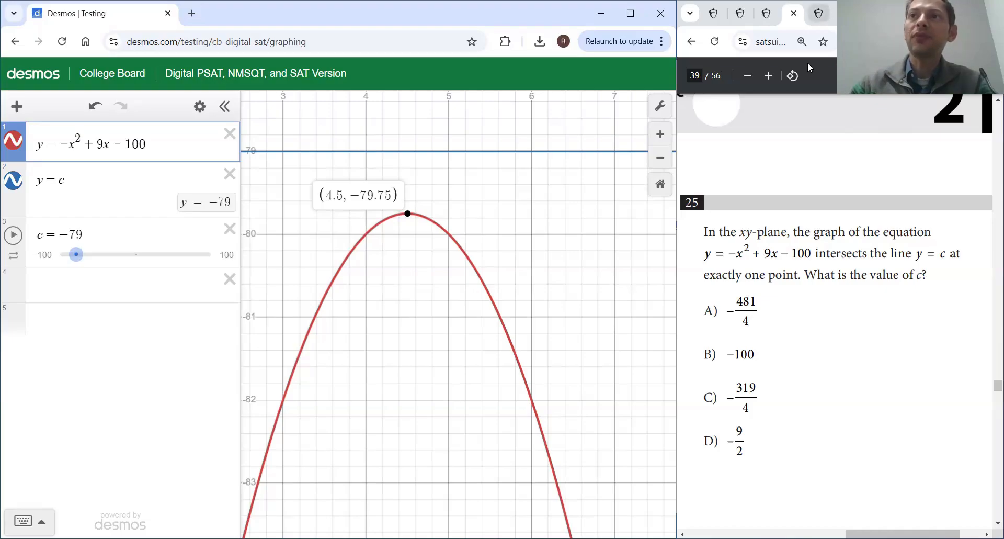
# - Bring up question 24 in the practice test and delete the slider, line and parabola expressions
pyautogui.scroll(5, 846, 288)
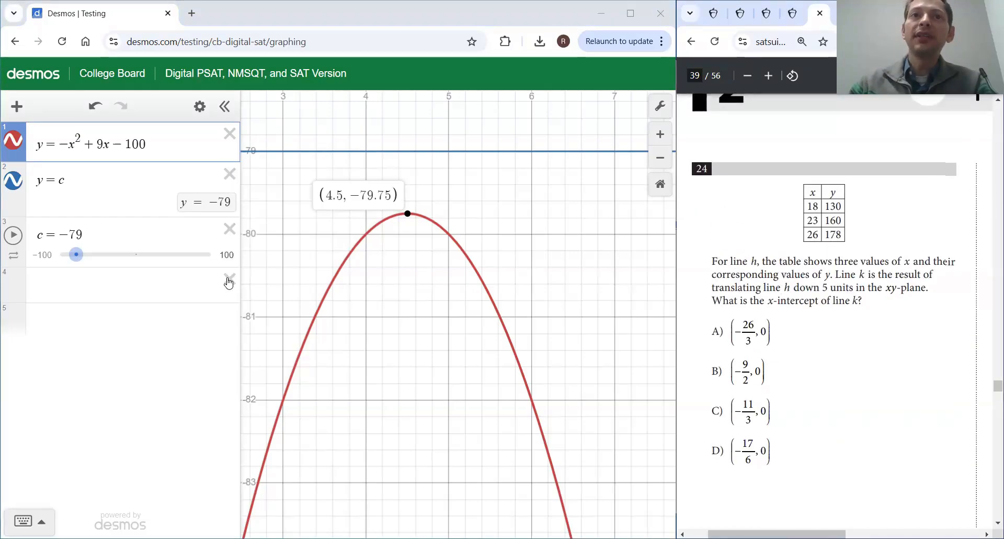
pyautogui.click(229, 230)
pyautogui.click(229, 174)
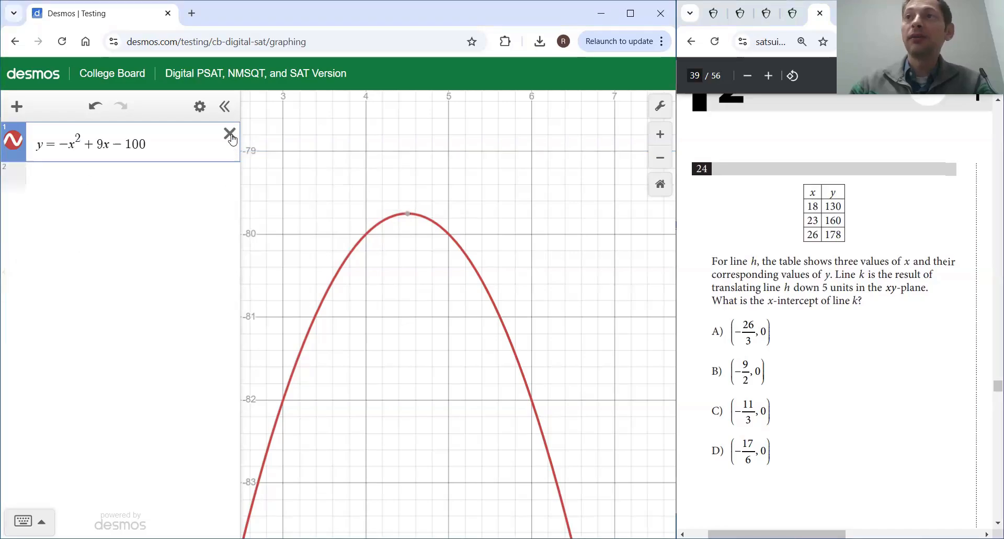
pyautogui.click(230, 136)
# - Insert a table and enter question 24's x and y values: 18 and 130, 23 and 160, 26 and 178
pyautogui.click(17, 106)
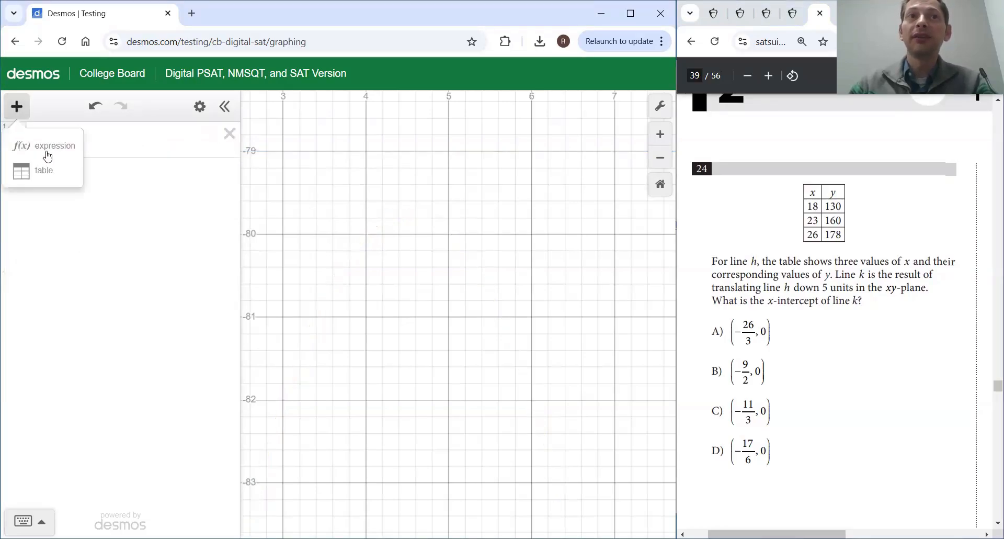
pyautogui.click(44, 170)
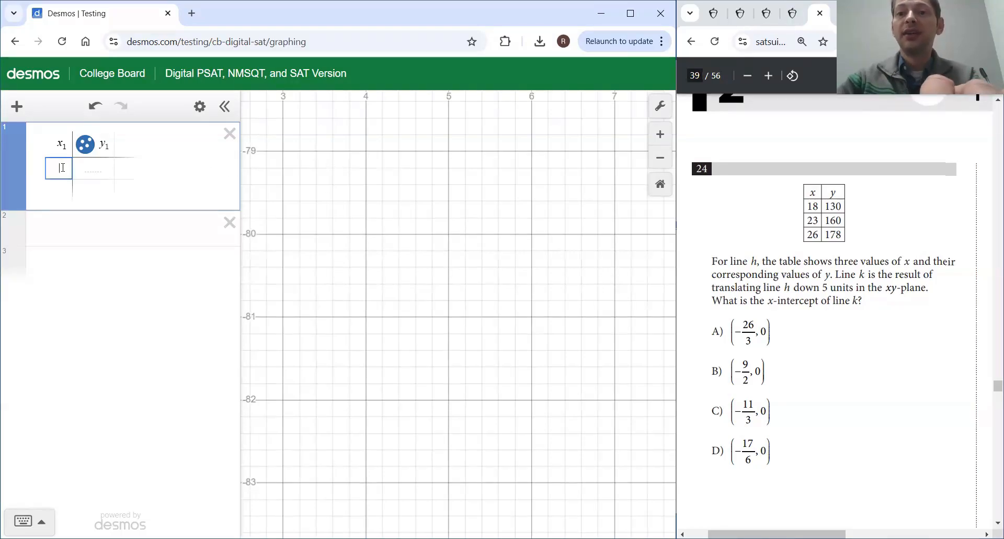
pyautogui.write('18')
pyautogui.press('Tab')
pyautogui.write('130')
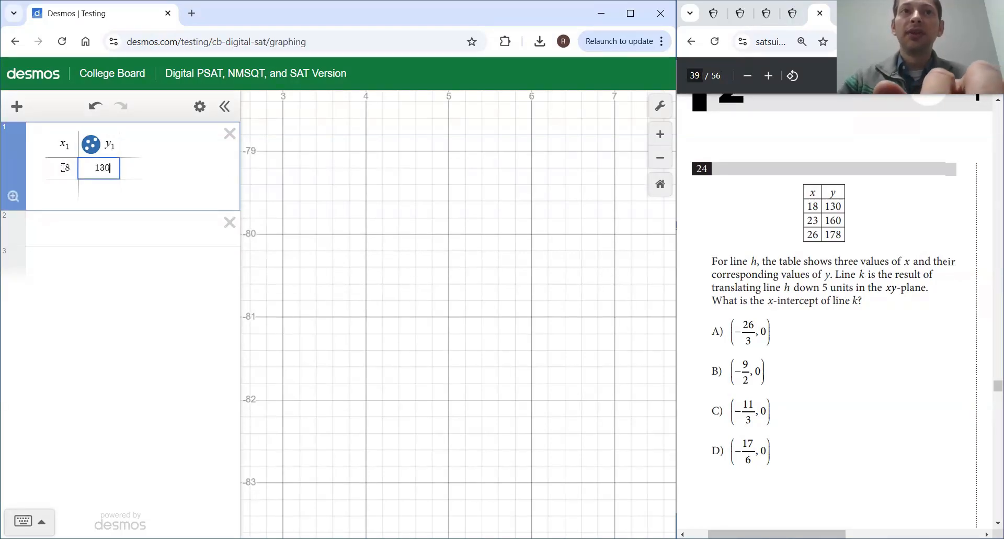
pyautogui.press('Tab')
pyautogui.write('23')
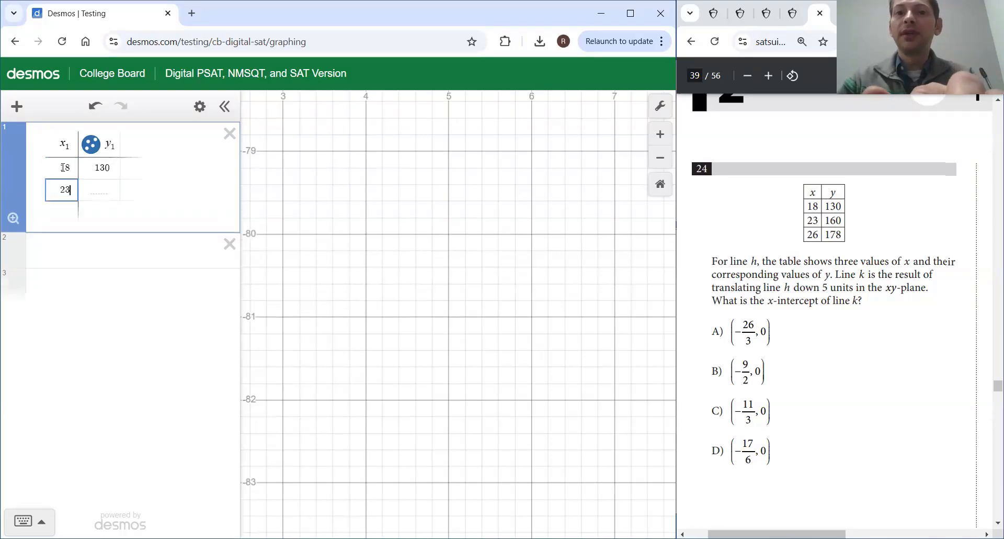
pyautogui.press('Tab')
pyautogui.write('160')
pyautogui.press('Tab')
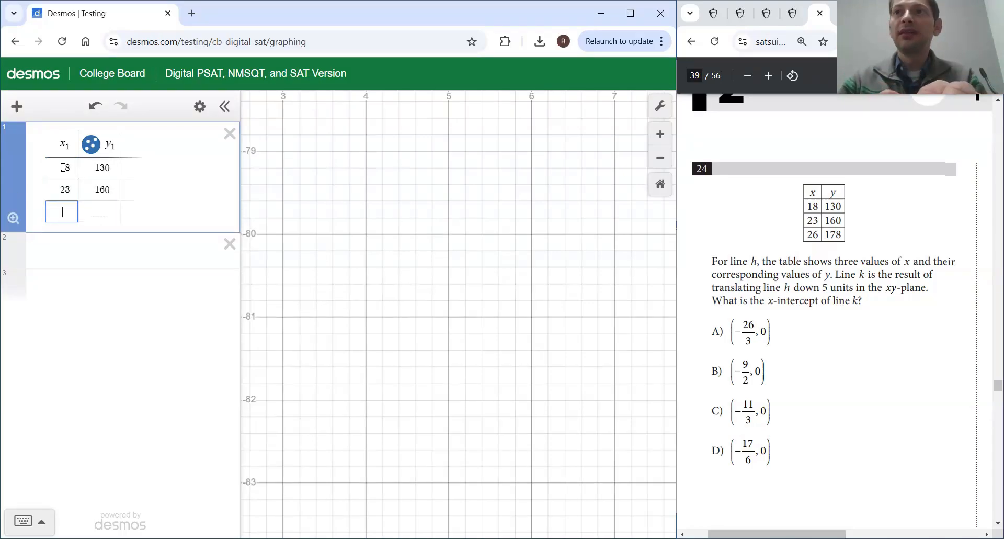
pyautogui.write('26')
pyautogui.press('Tab')
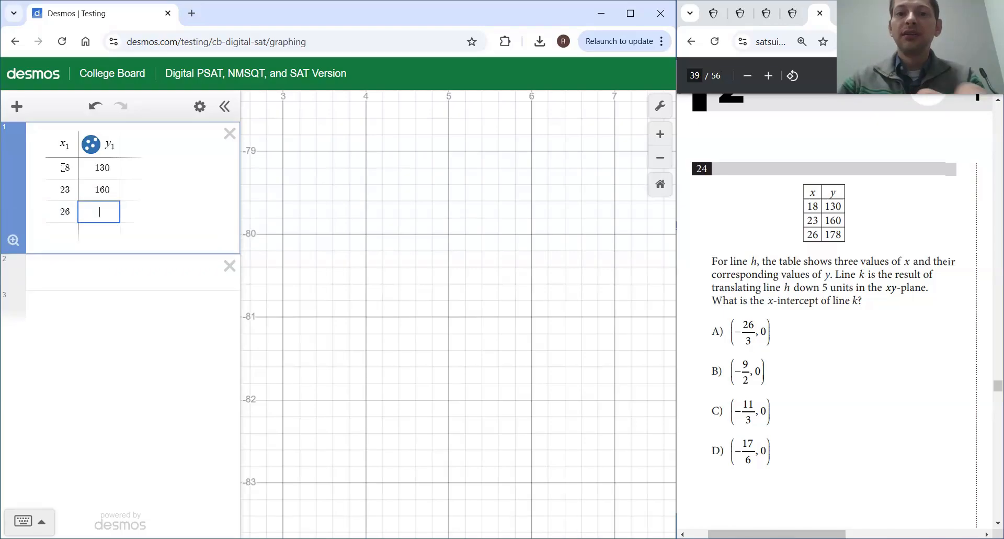
pyautogui.write('178')
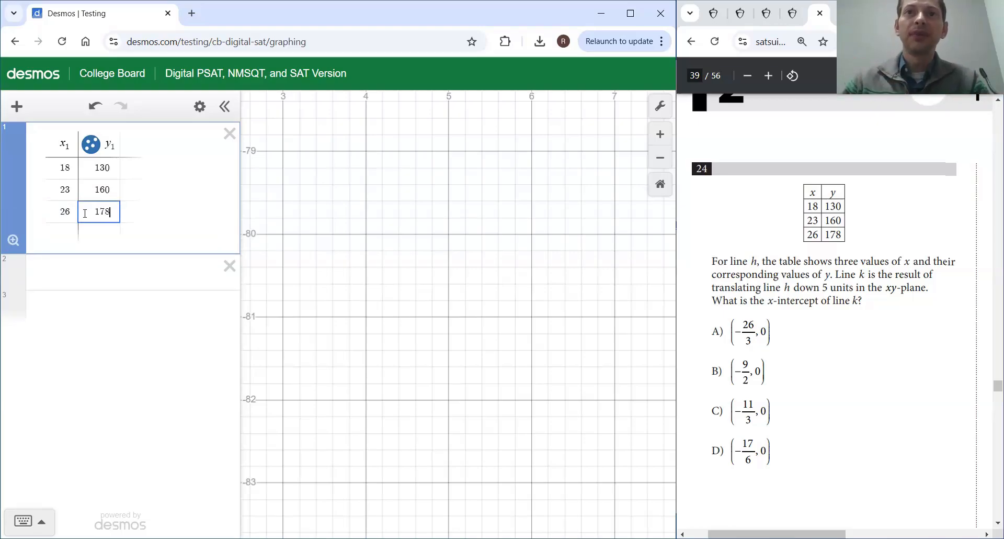
# - Select the empty expression below the table and bring the three plotted points into view
pyautogui.click(127, 271)
pyautogui.scroll(-3, 456, 337)
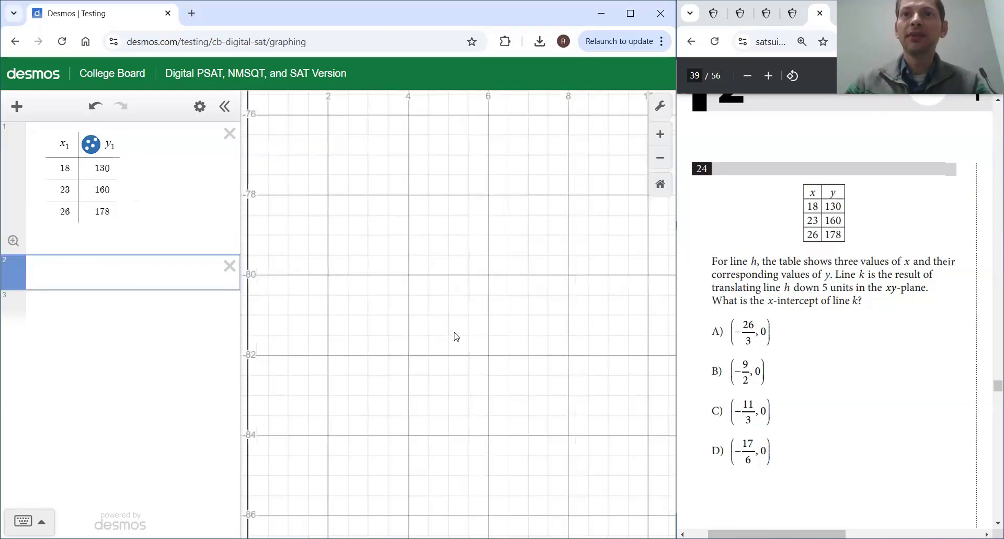
pyautogui.scroll(-15, 456, 336)
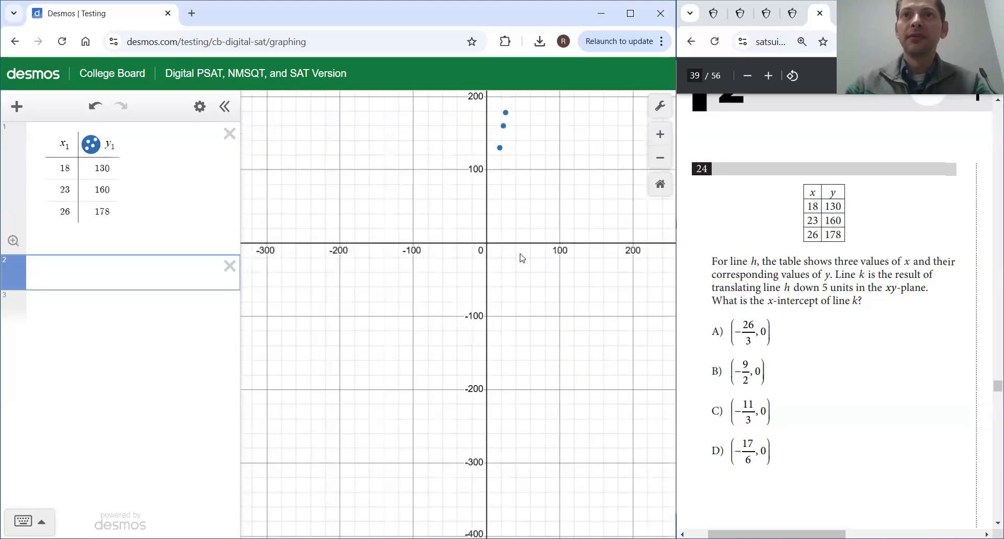
# - Fit a linear regression to the table data by entering y1 ~ mx1 + b in the empty expression below it
pyautogui.moveTo(532, 222); pyautogui.dragTo(526, 358)
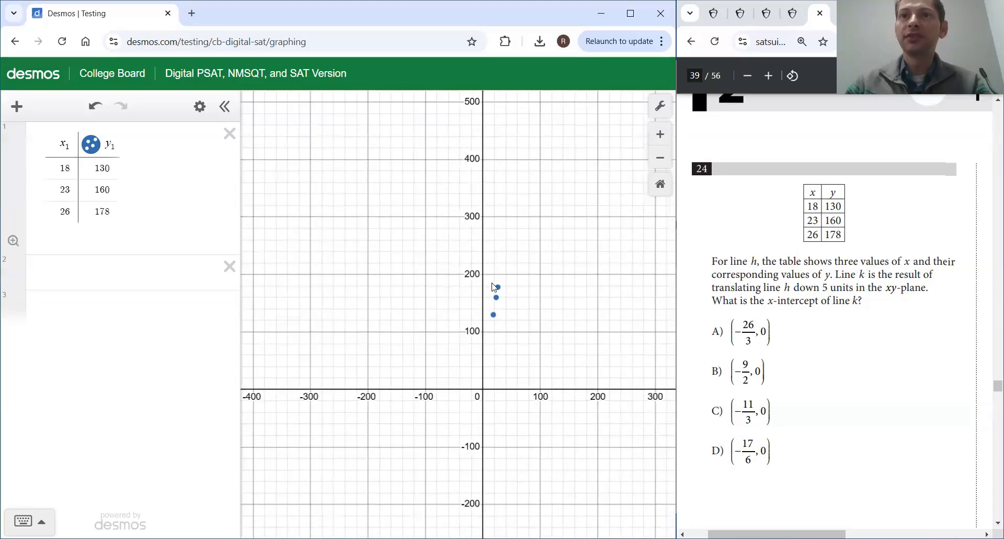
pyautogui.click(91, 276)
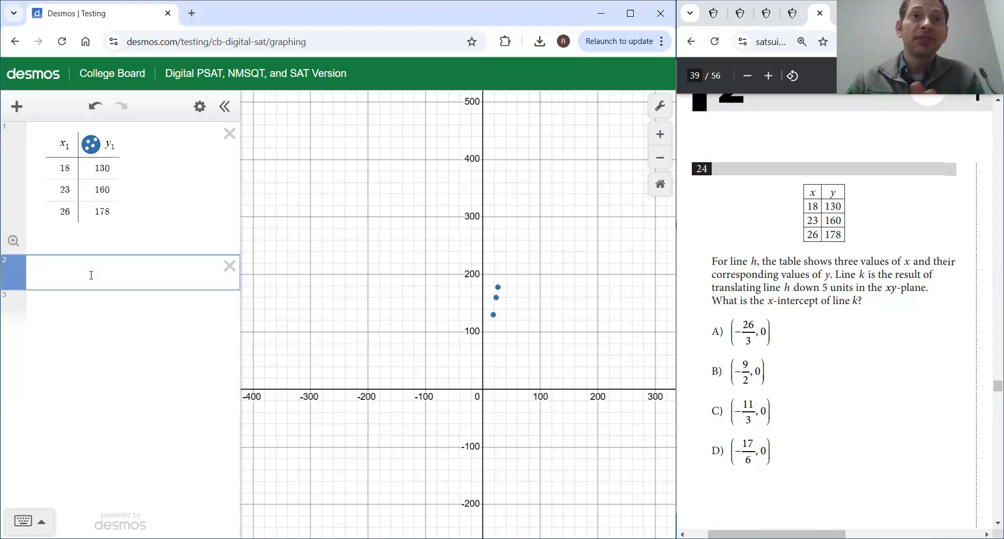
pyautogui.write('y1')
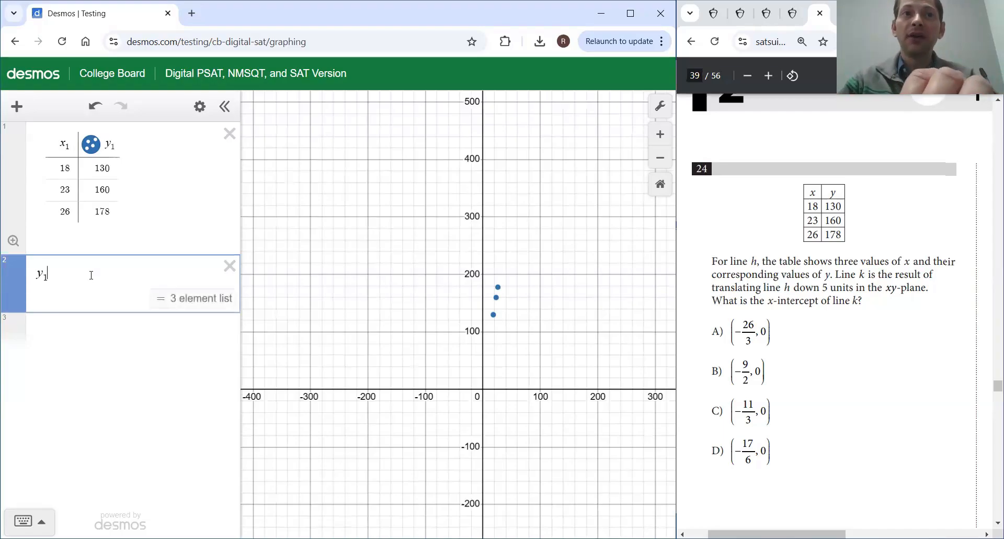
pyautogui.write('~')
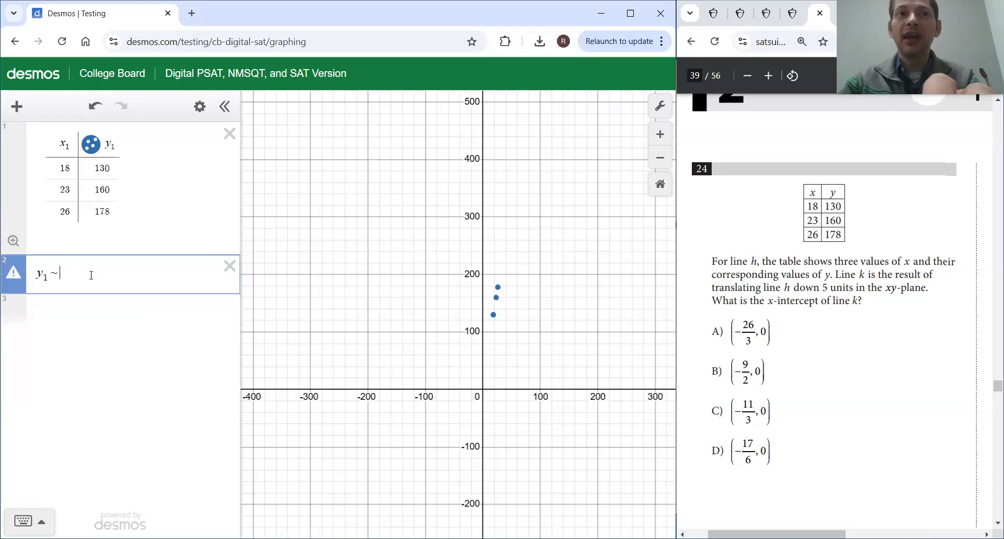
pyautogui.write('mx1')
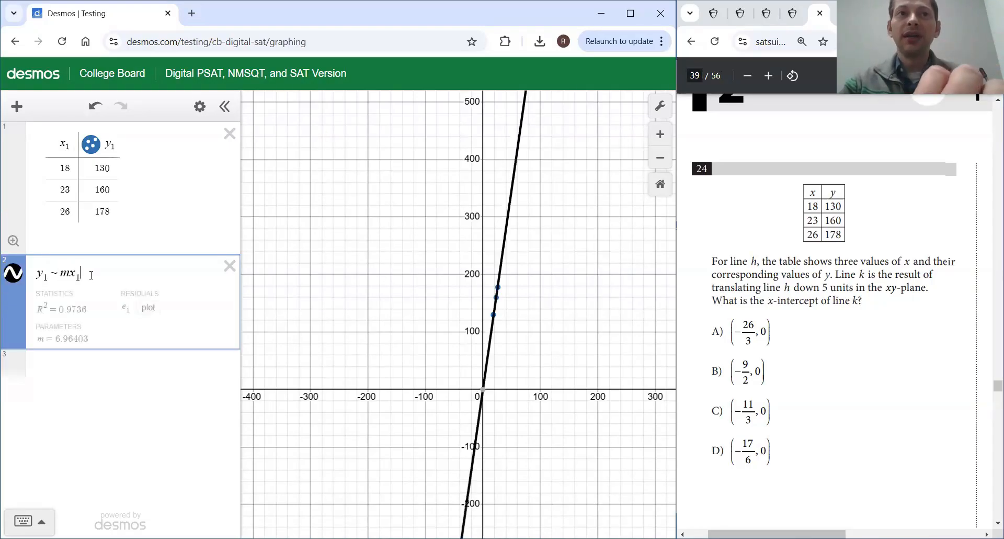
pyautogui.write('+b')
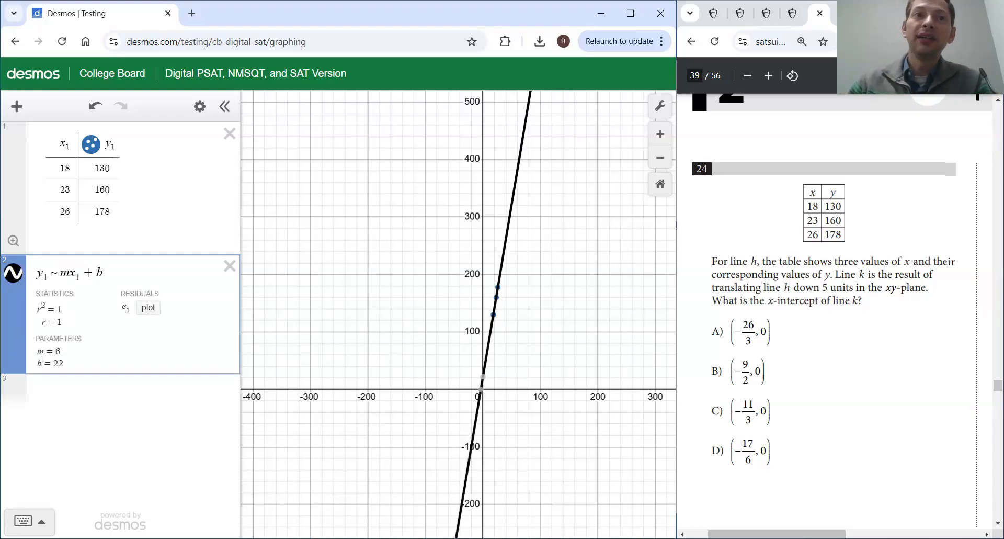
# - Graph line h as y = 6x + 22 in a new expression below the regression
pyautogui.click(91, 390)
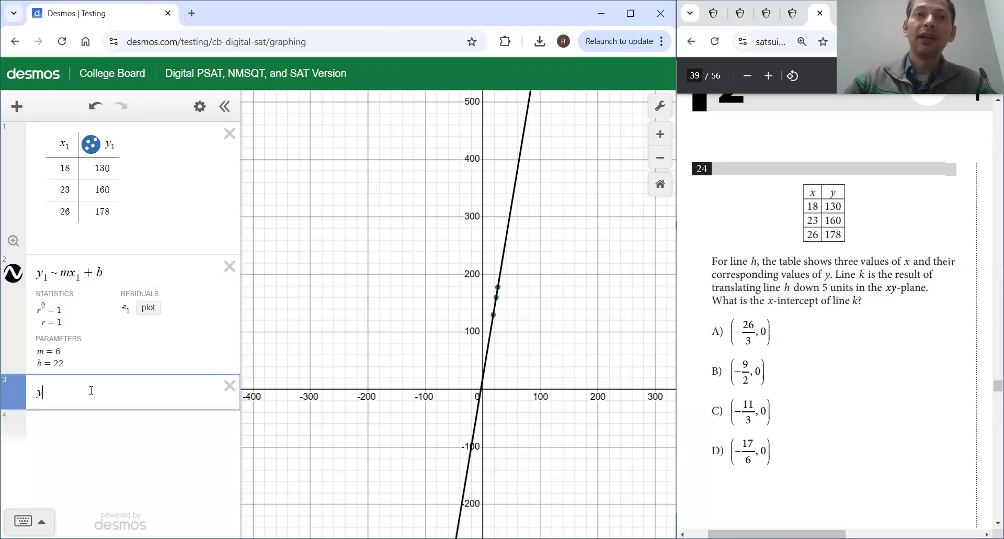
pyautogui.write('y = ')
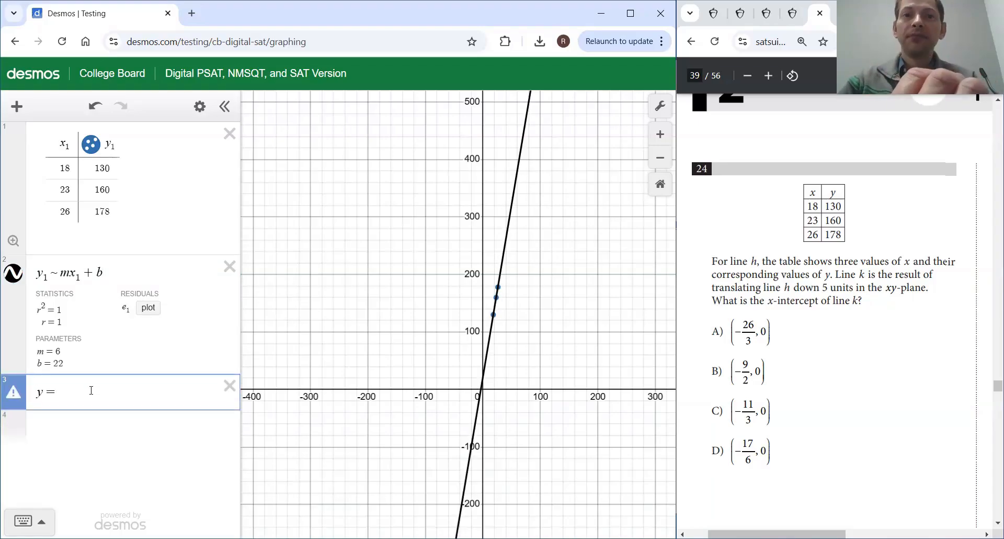
pyautogui.write('6x + ')
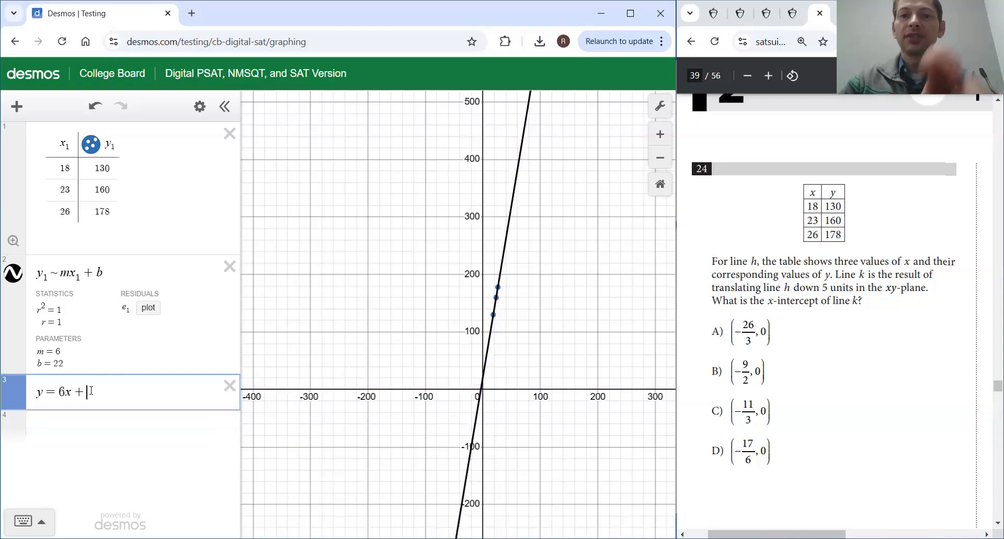
pyautogui.write('22')
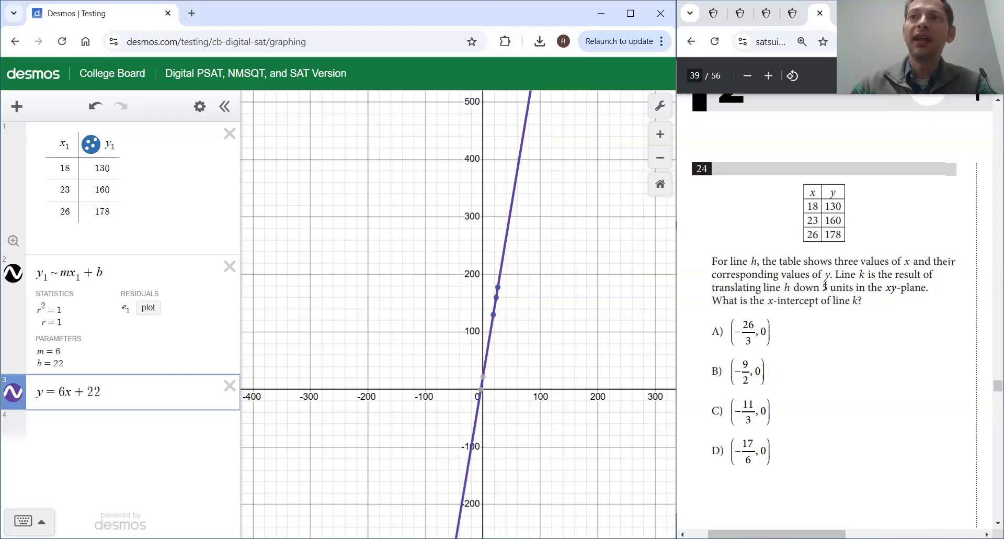
# - Translate the line down 5 units by changing its constant, making the equation y = 6x + 17
pyautogui.scroll(5, 494, 310)
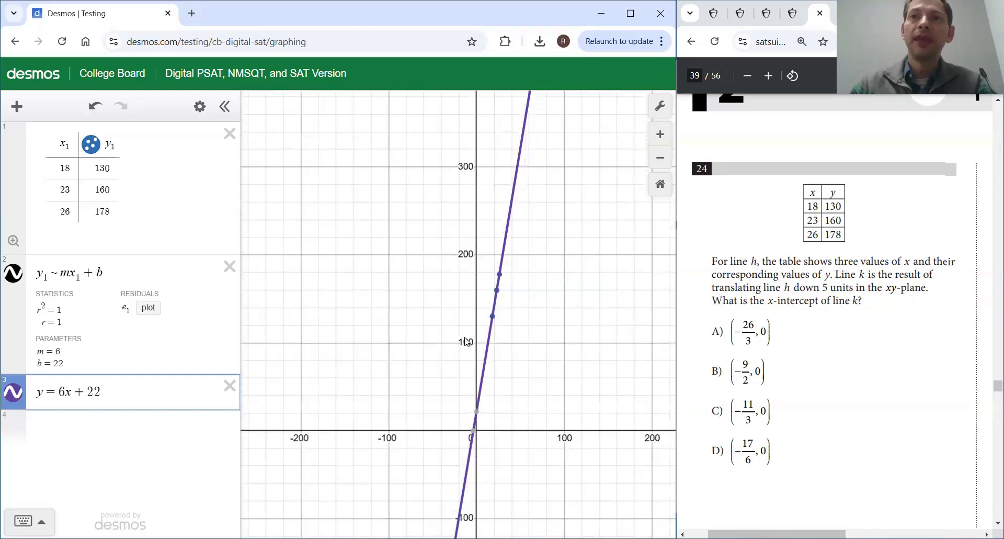
pyautogui.scroll(6, 481, 460)
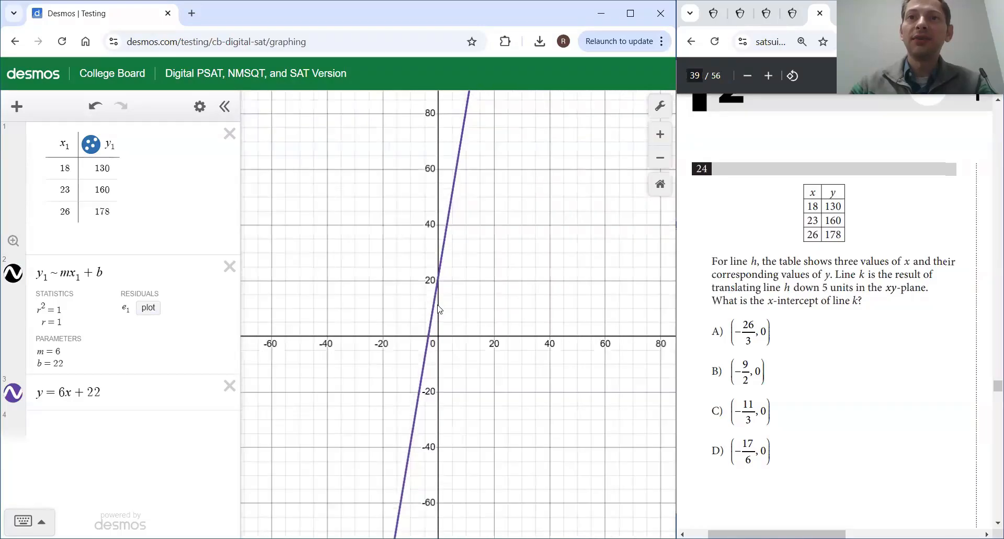
pyautogui.scroll(8, 449, 262)
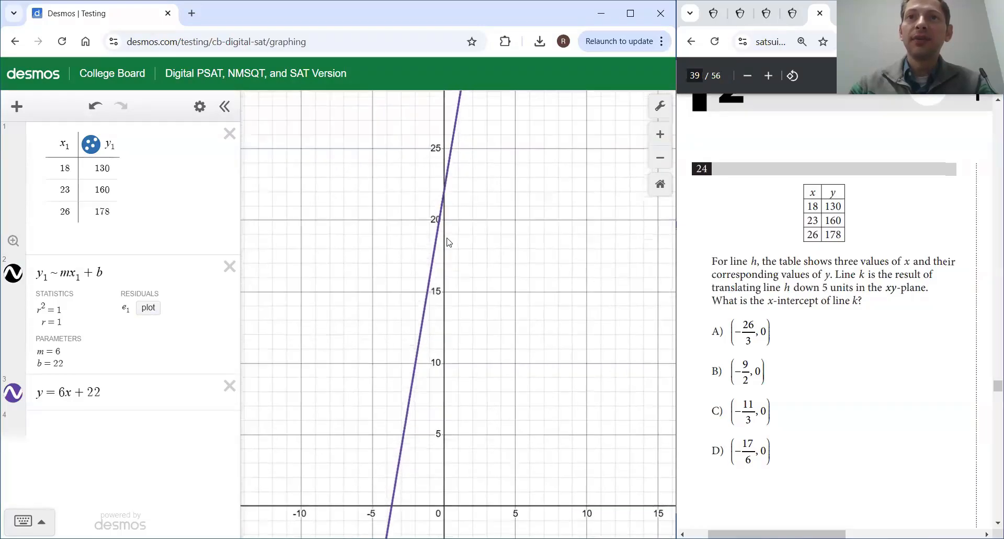
pyautogui.scroll(5, 454, 248)
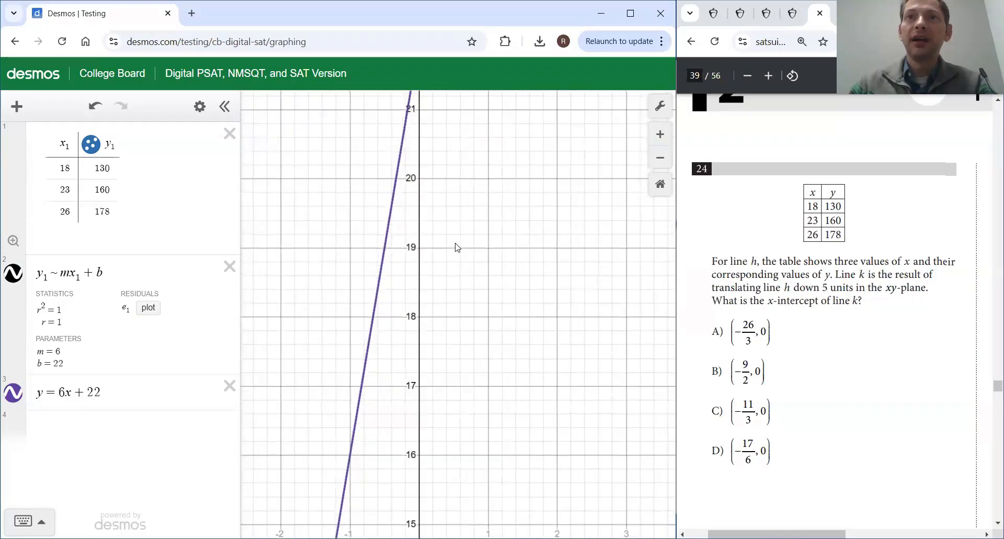
pyautogui.moveTo(457, 330); pyautogui.dragTo(458, 398)
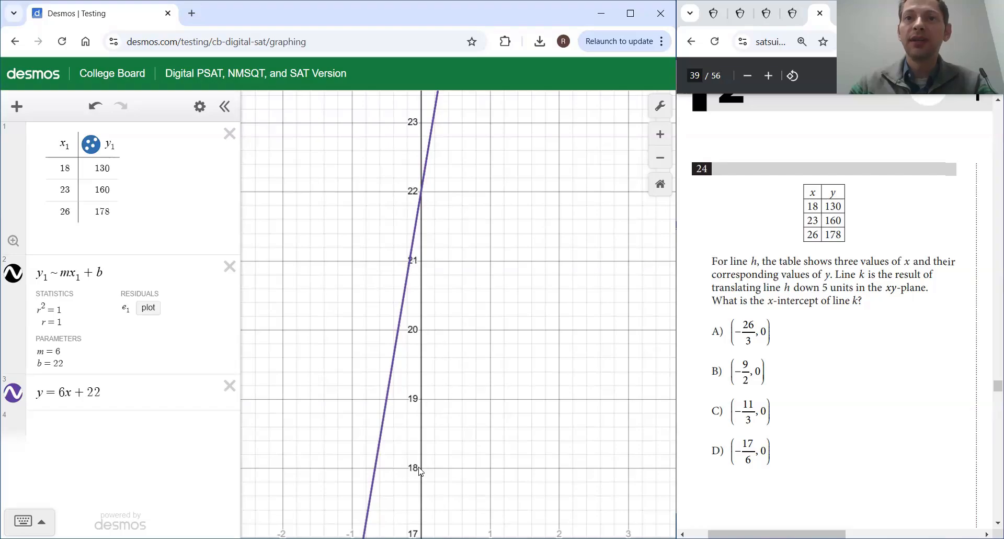
pyautogui.scroll(-1, 446, 468)
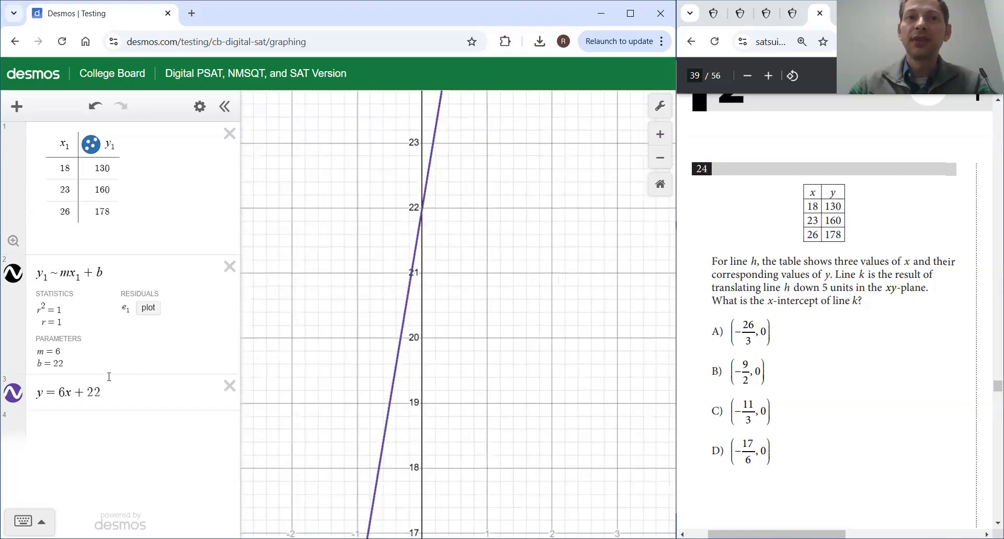
pyautogui.click(107, 406)
pyautogui.press('BackSpace')
pyautogui.press('BackSpace')
pyautogui.write('1')
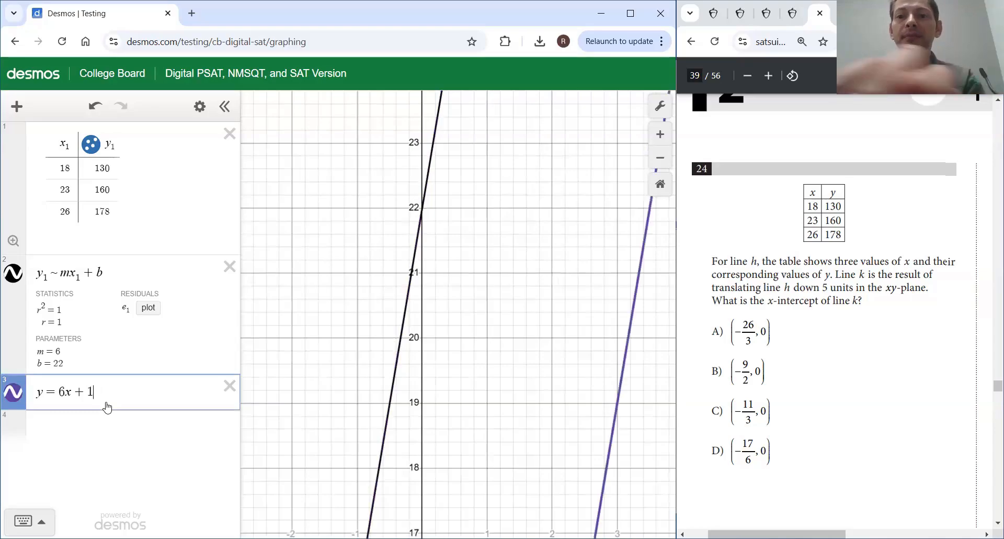
pyautogui.write('7')
# - Show the coordinates of the x-intercept of the line y = 6x + 17 on the graph
pyautogui.scroll(-3, 478, 361)
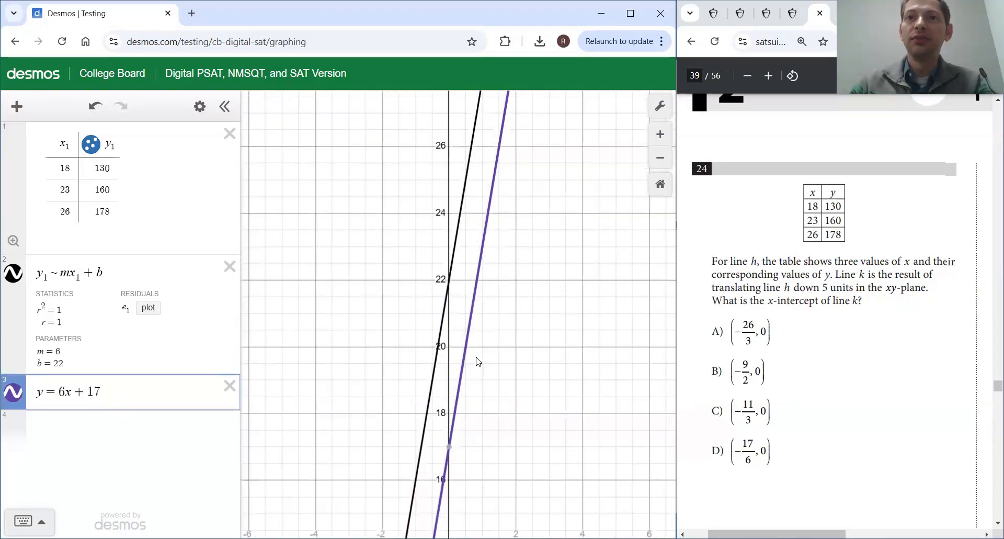
pyautogui.scroll(-5, 477, 364)
pyautogui.click(482, 226)
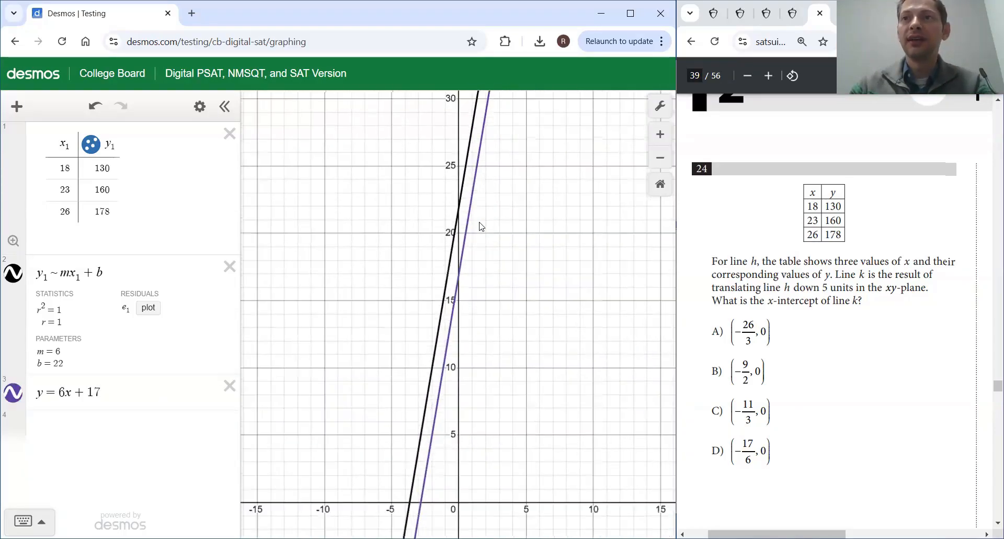
pyautogui.moveTo(482, 227); pyautogui.dragTo(472, 162)
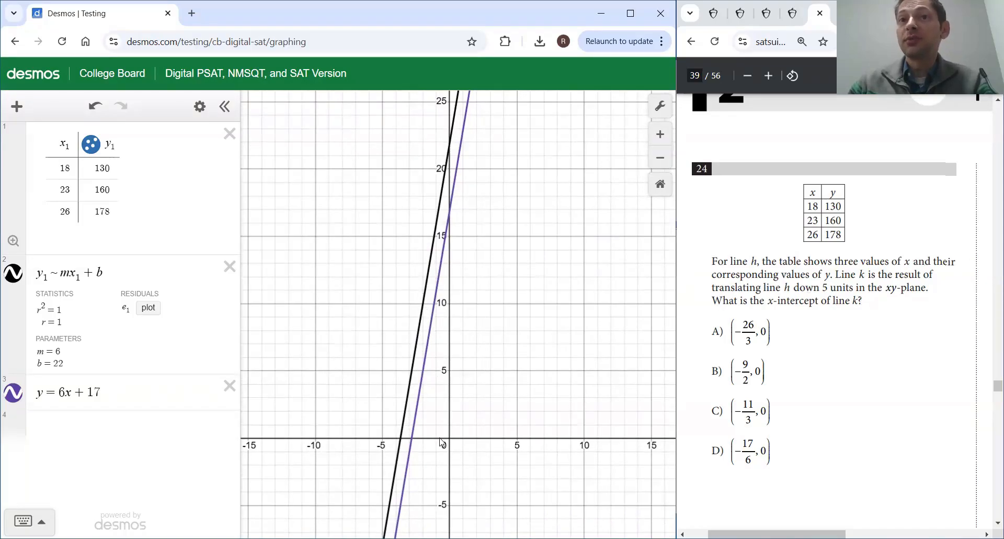
pyautogui.scroll(6, 447, 411)
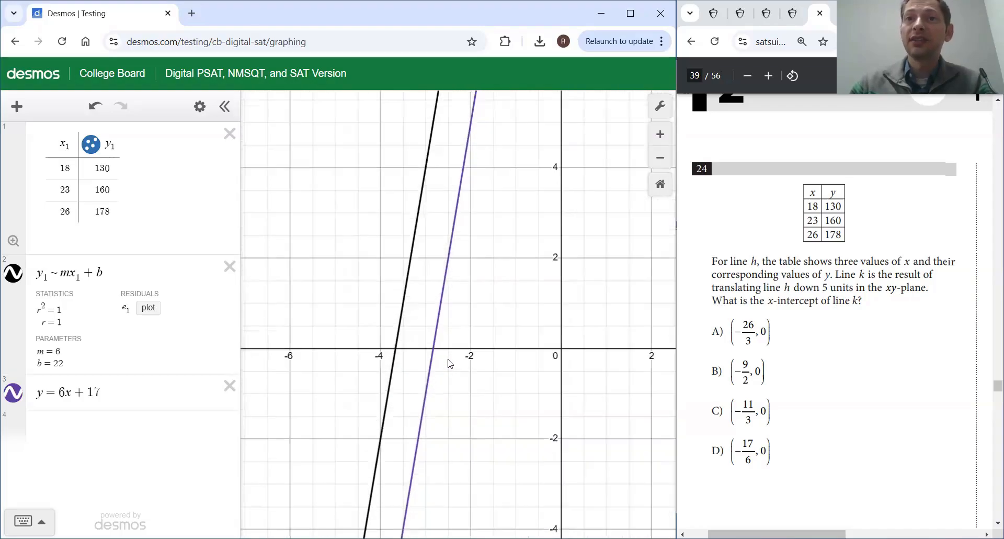
pyautogui.scroll(3, 449, 363)
pyautogui.click(428, 344)
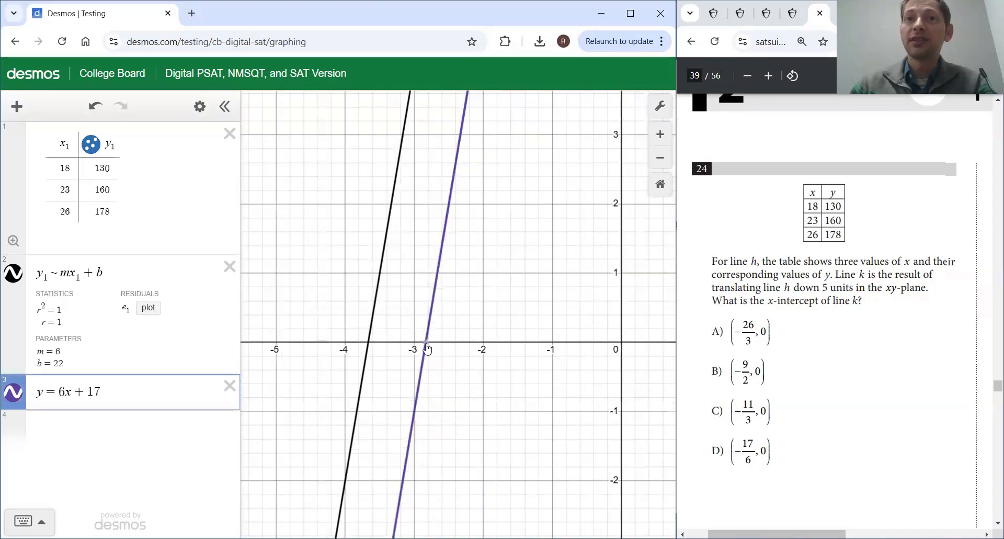
pyautogui.click(426, 342)
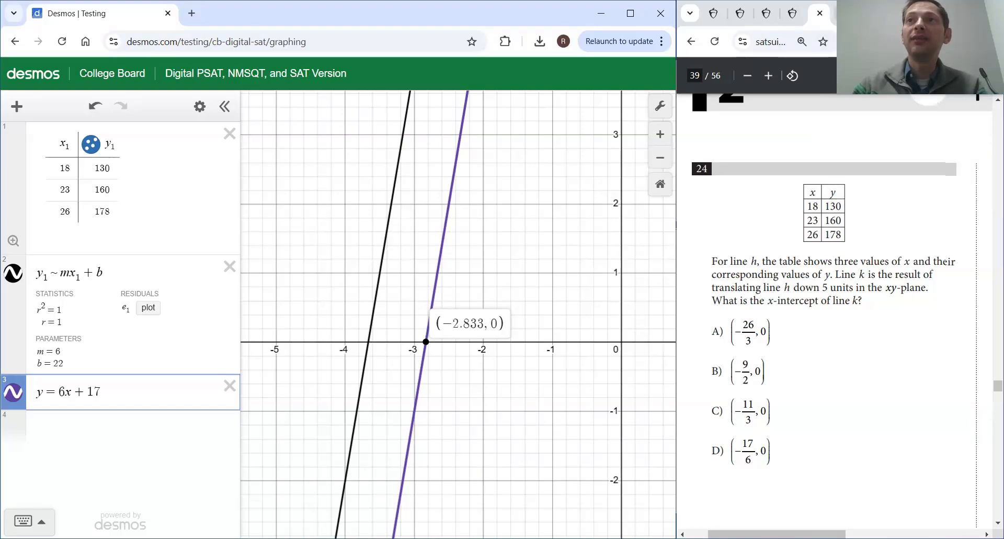
# - Bring up question 14 in the practice test and delete the line, regression and table from the expression list
pyautogui.click(845, 13)
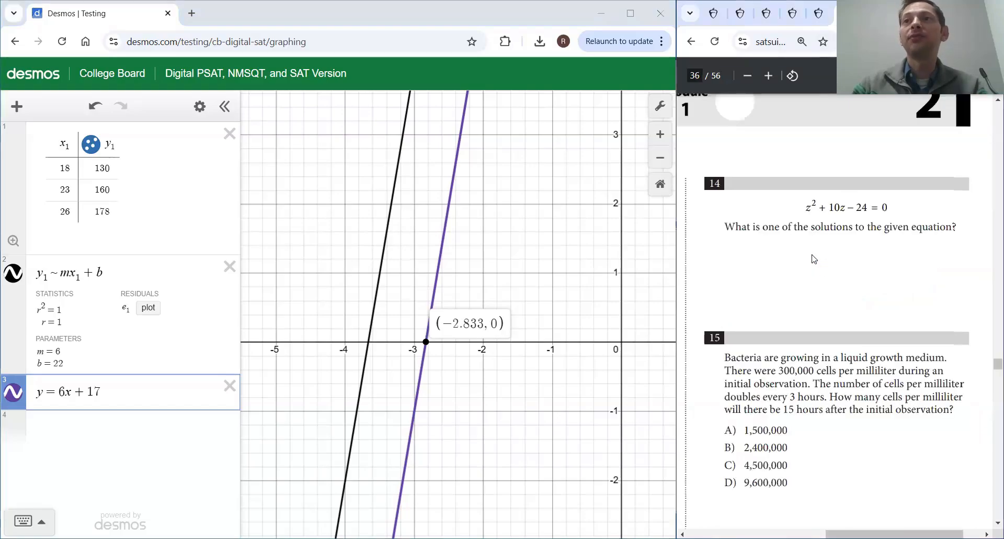
pyautogui.click(230, 387)
pyautogui.click(230, 267)
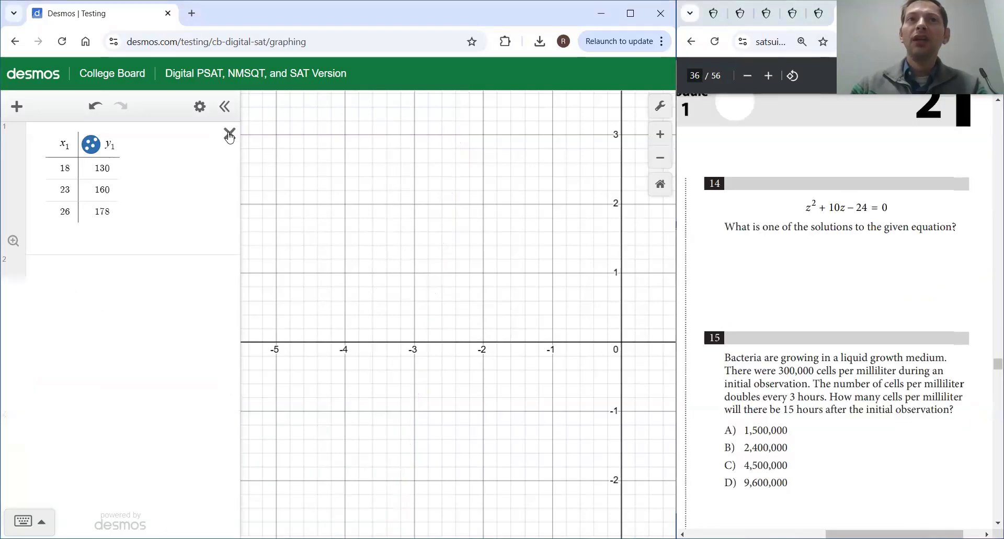
# - Graph question 14's equation with x as the variable: x^2 + 10x - 24 = 0
pyautogui.click(18, 103)
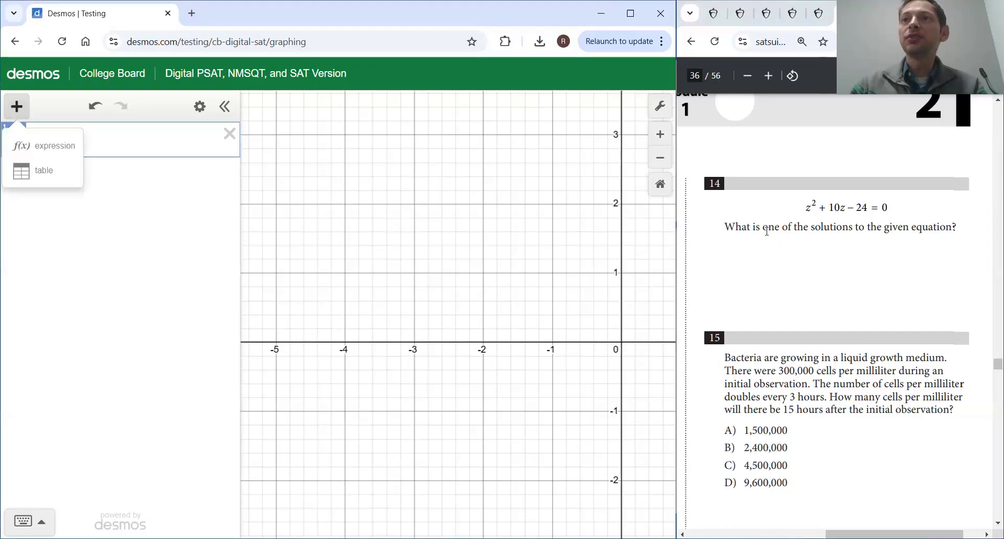
pyautogui.click(117, 153)
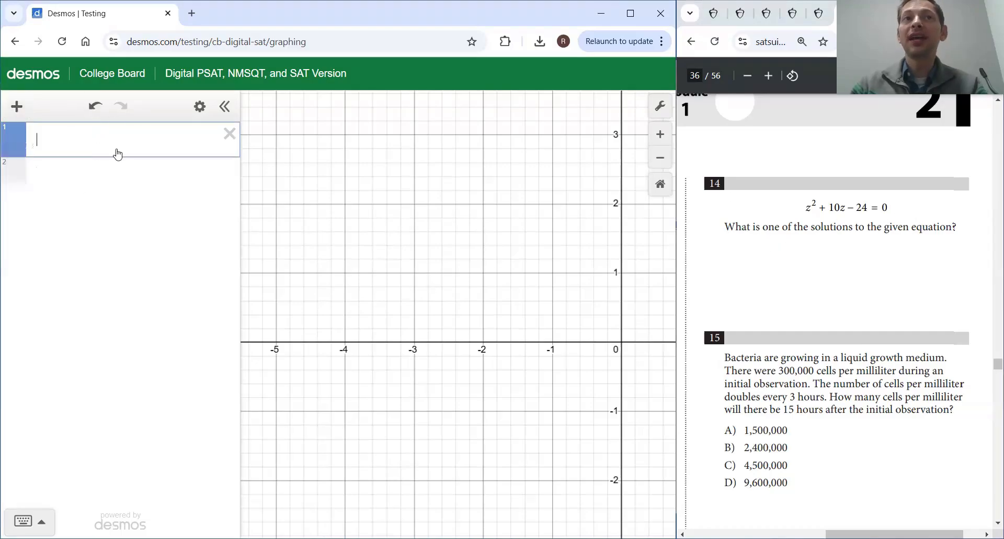
pyautogui.write('x')
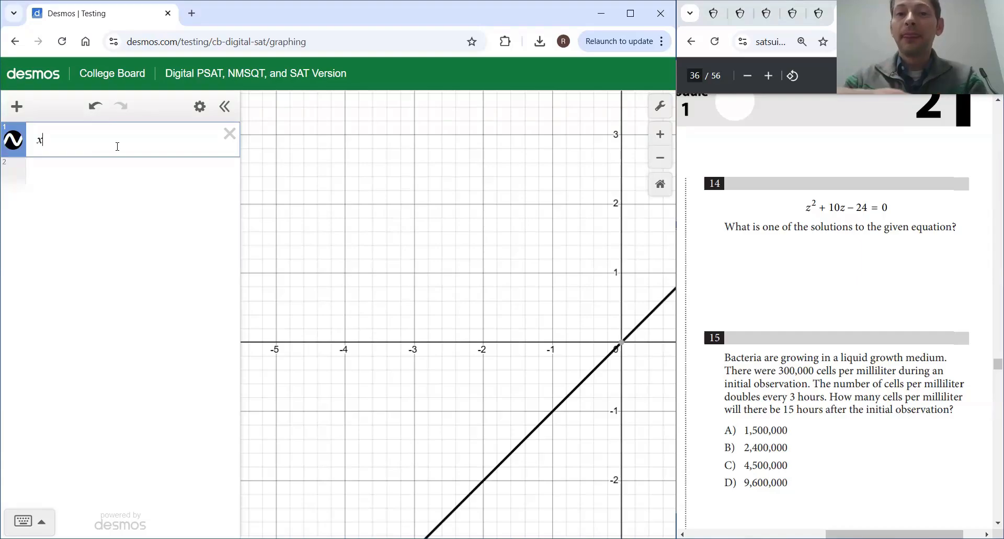
pyautogui.write('^2+10')
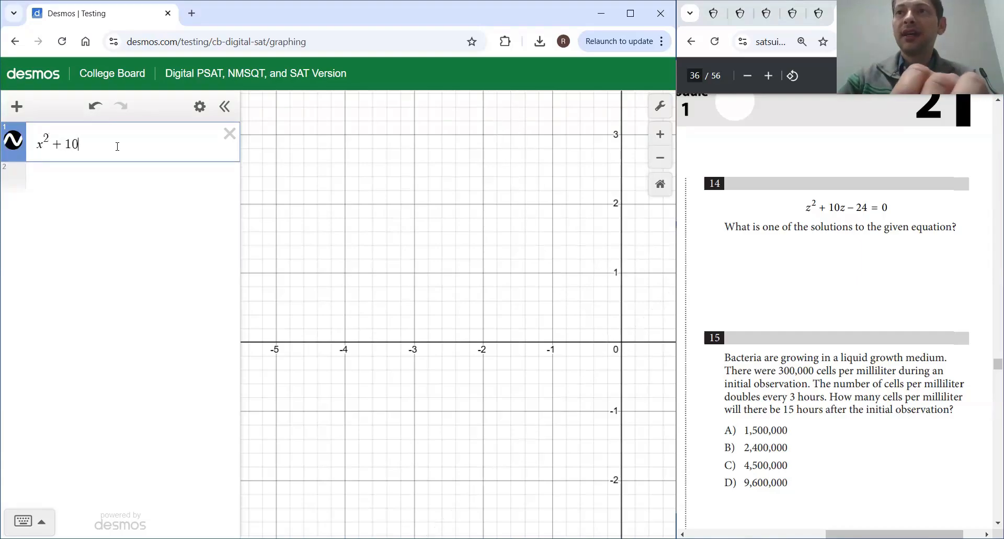
pyautogui.write('x-24=0')
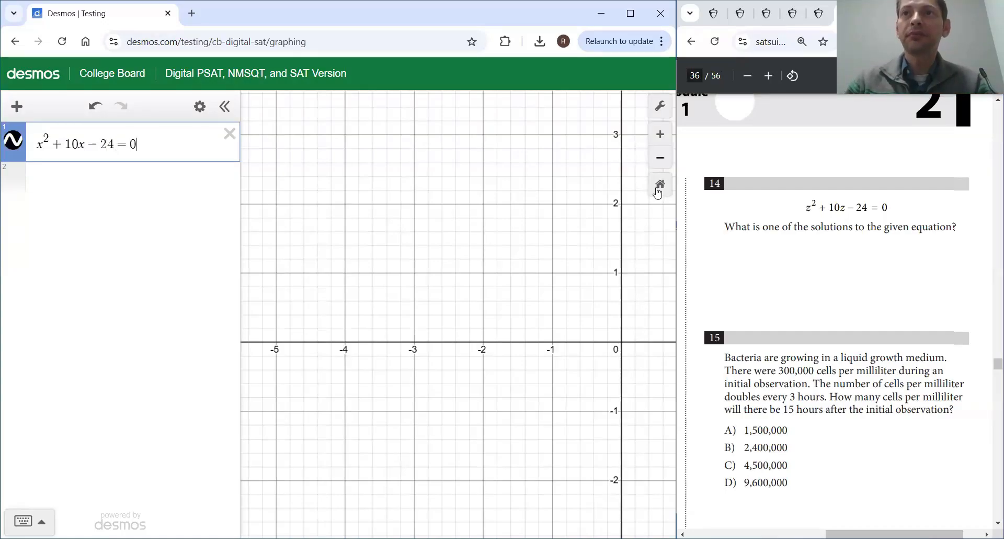
# - Reset the graph view, bring both vertical lines into view, and show the positive solution's x-intercept coordinates
pyautogui.click(657, 190)
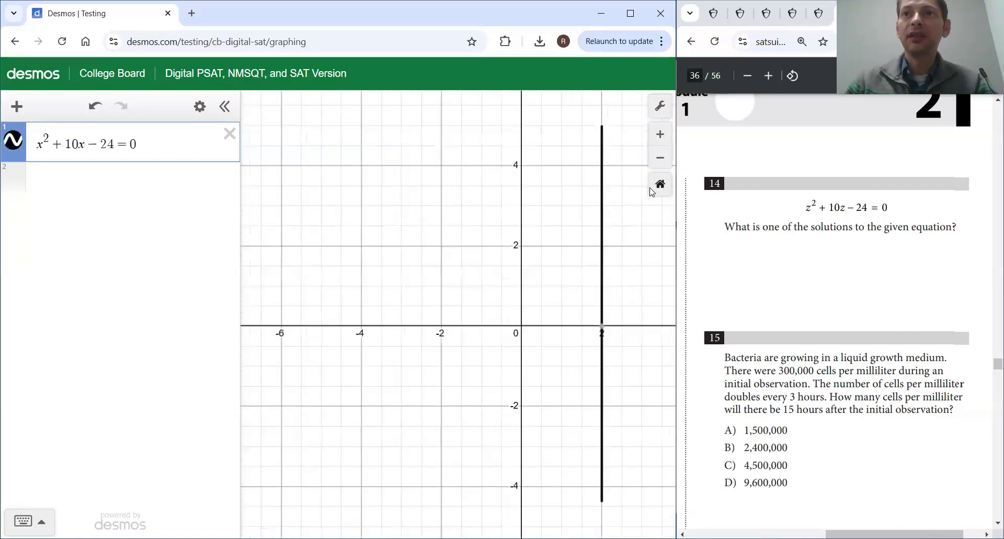
pyautogui.scroll(-3, 540, 310)
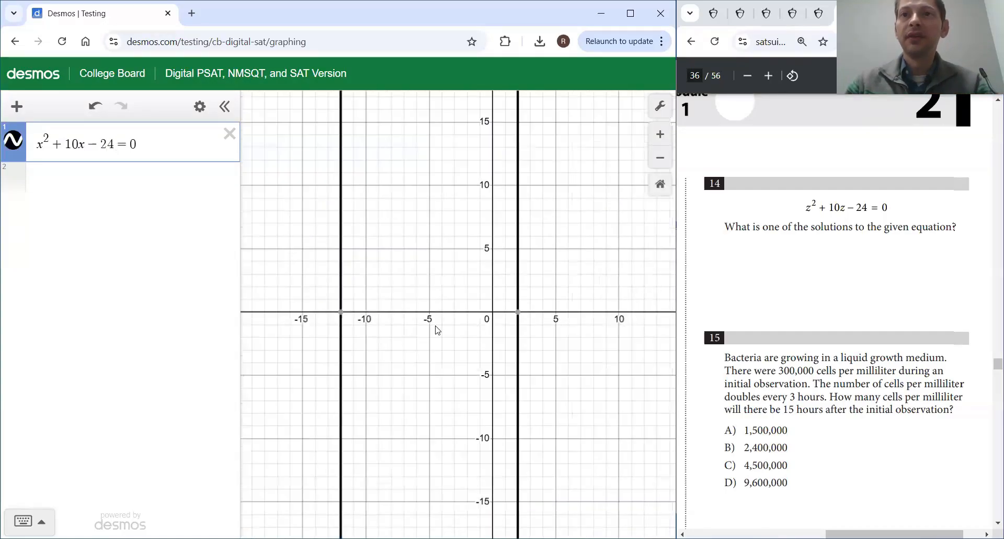
pyautogui.moveTo(519, 325); pyautogui.dragTo(552, 312)
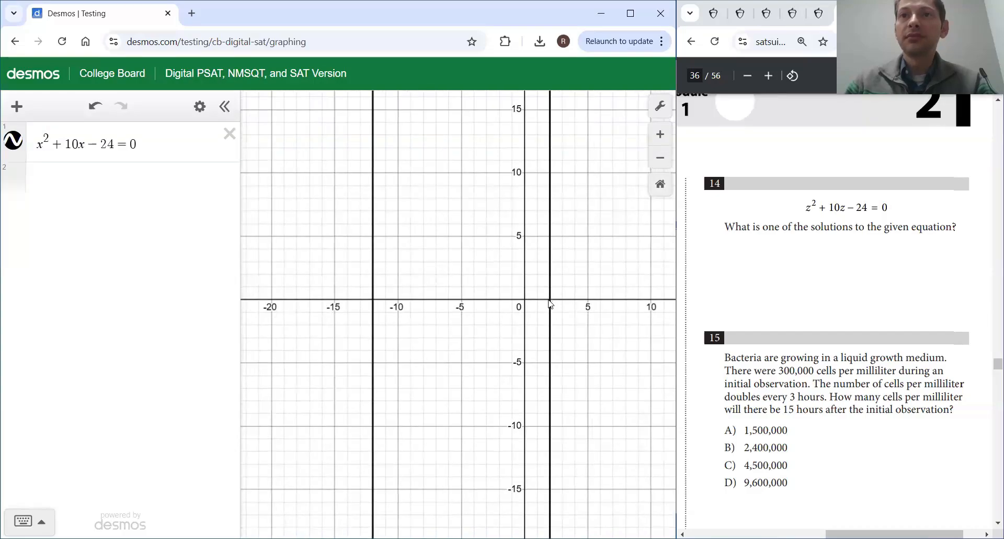
pyautogui.click(550, 302)
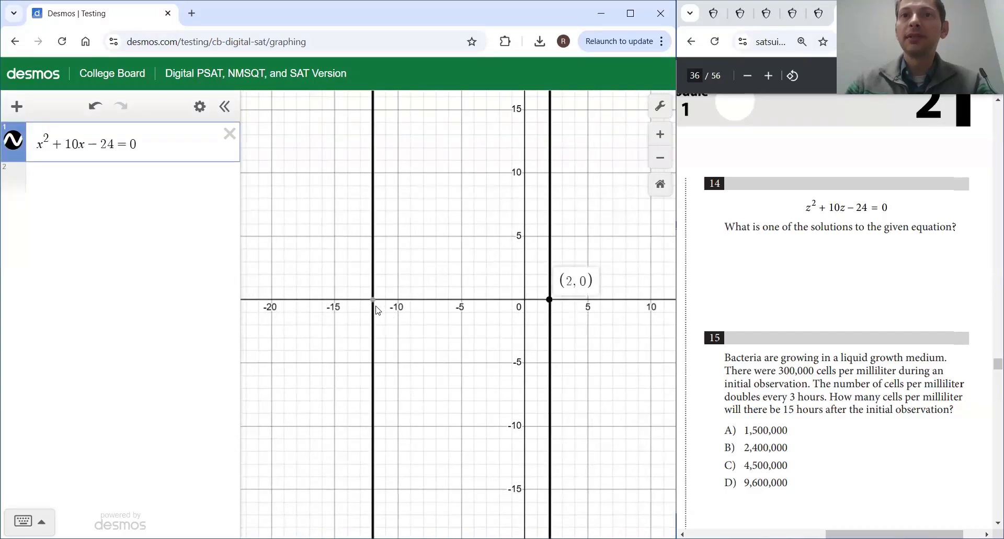